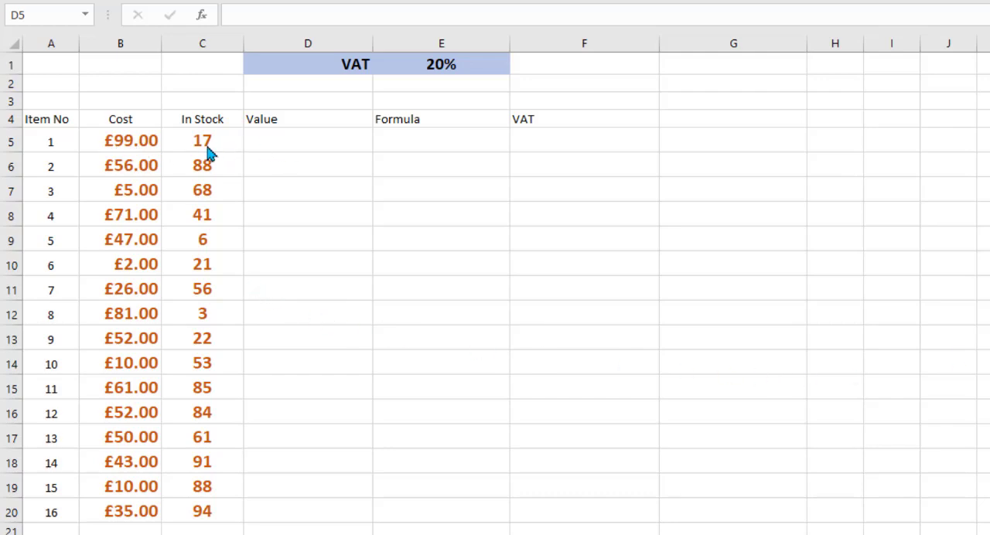
# - Enter the formula =B5*C5 in D5 to multiply the first item's cost by its stock
pyautogui.click(303, 149)
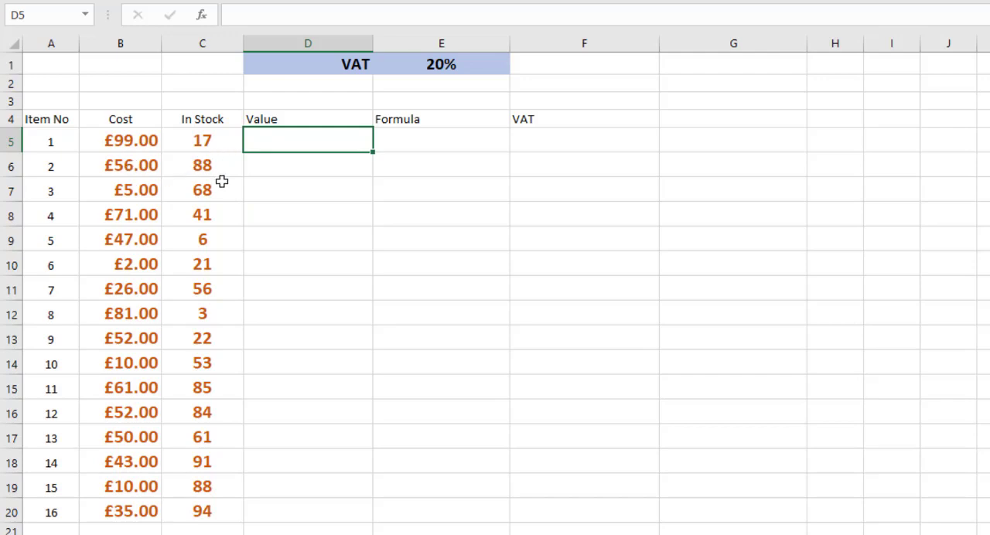
pyautogui.write('=')
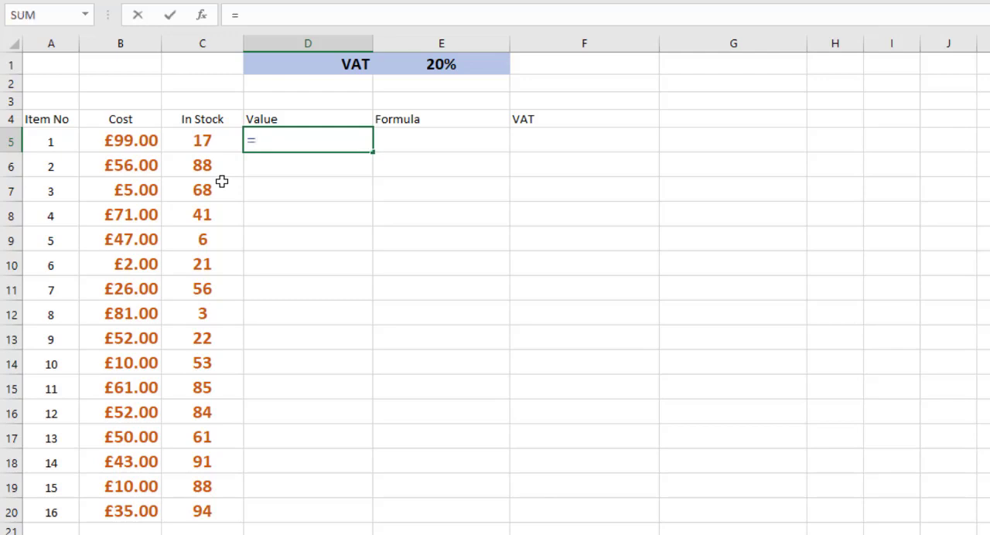
pyautogui.click(120, 137)
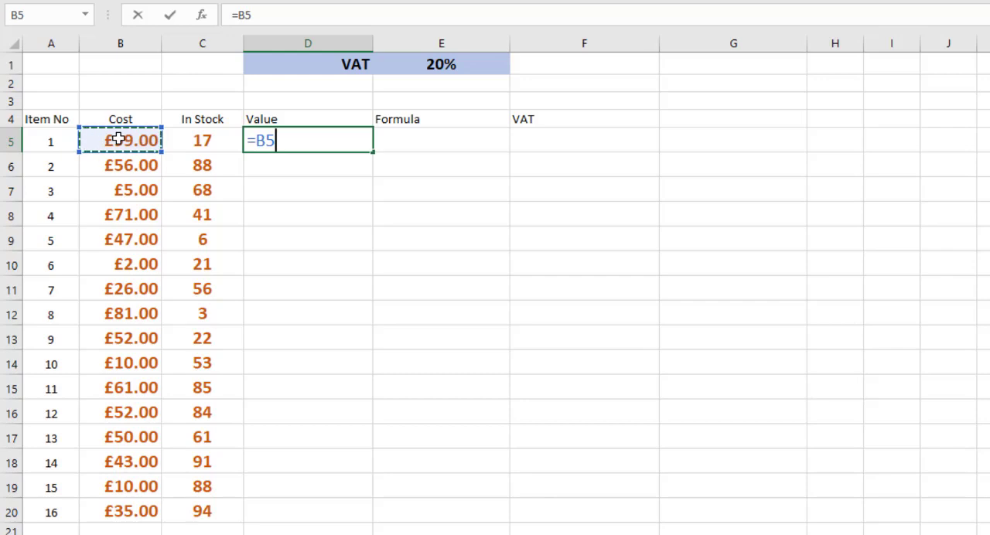
pyautogui.write('*')
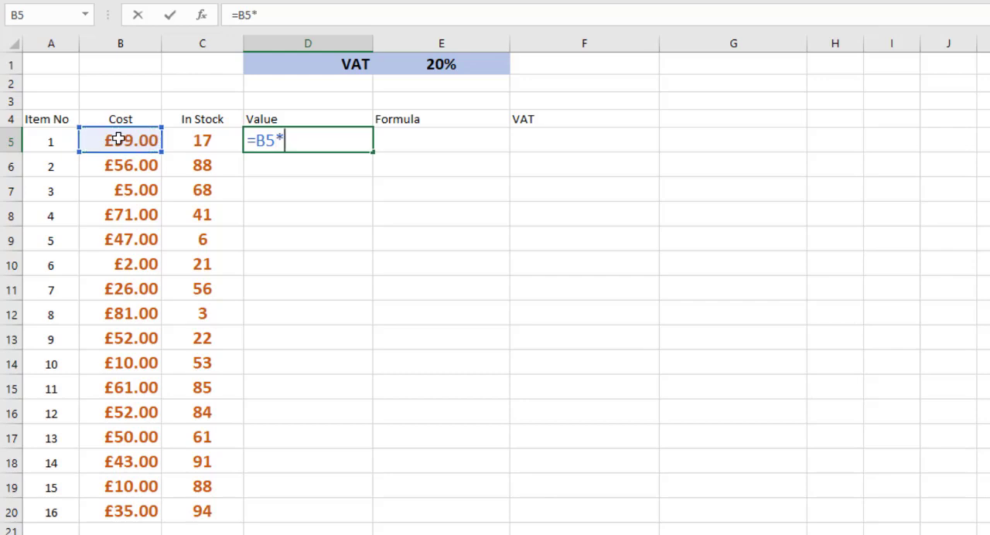
pyautogui.click(201, 140)
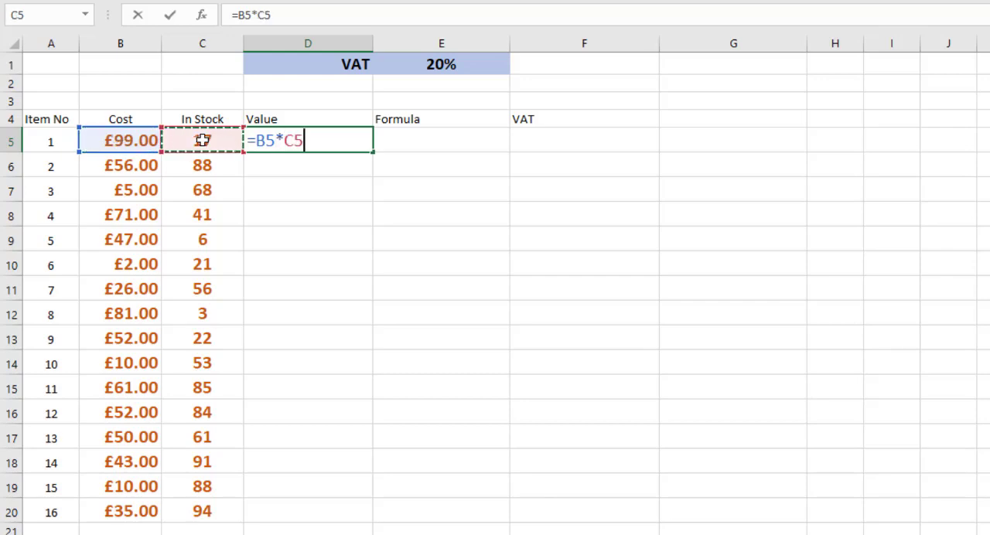
pyautogui.press('Return')
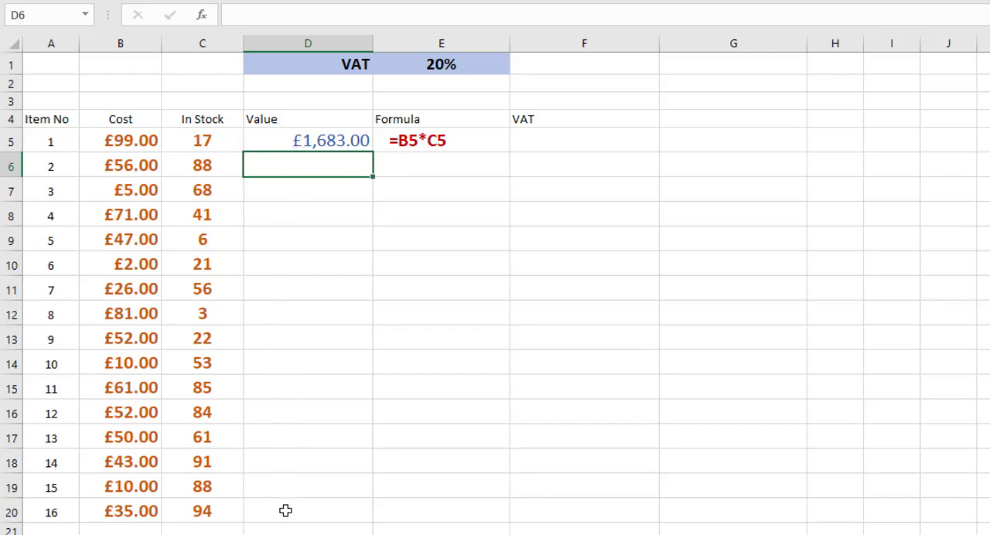
# - Fill the Value formula from D5 down the column through D20
pyautogui.click(338, 140)
pyautogui.moveTo(373, 152); pyautogui.dragTo(368, 177)
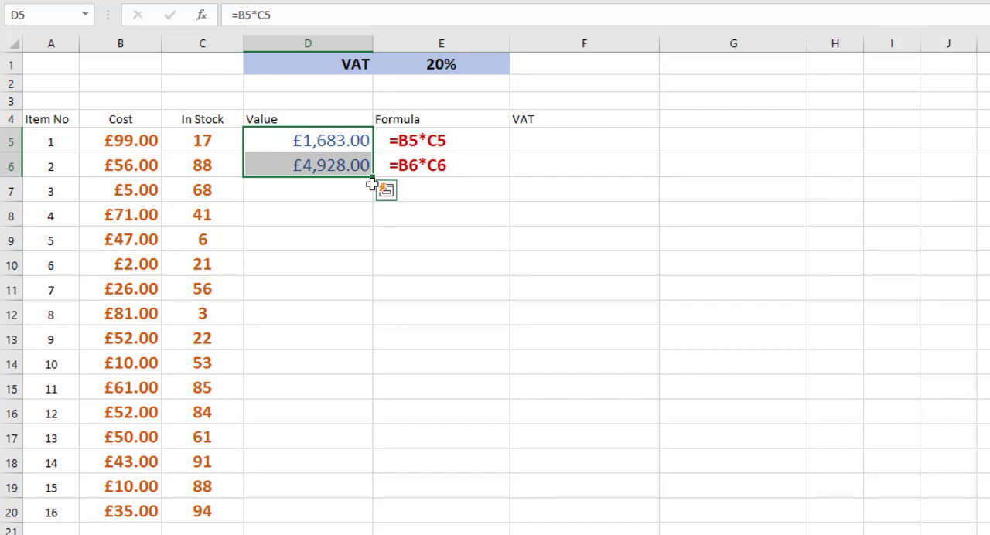
pyautogui.moveTo(373, 178); pyautogui.dragTo(372, 205)
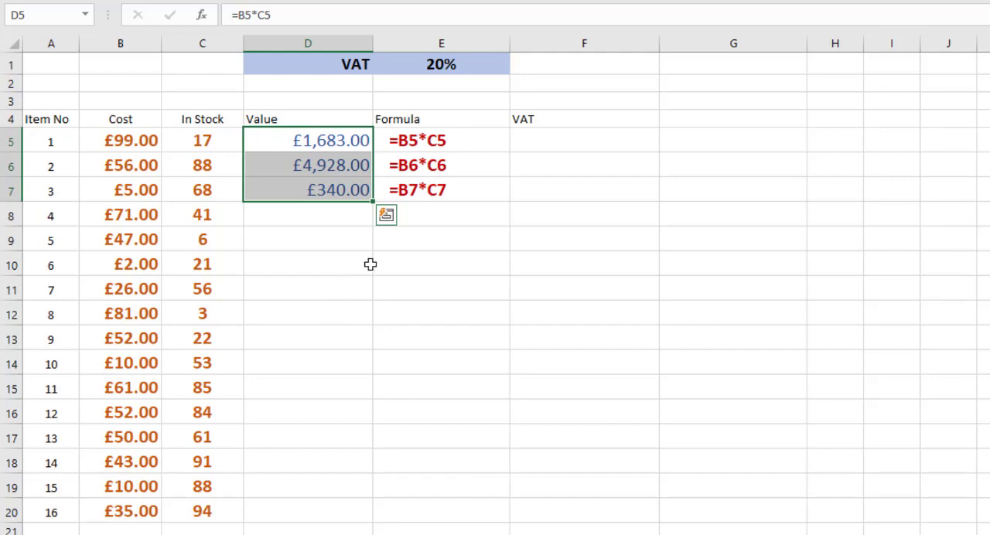
pyautogui.click(333, 140)
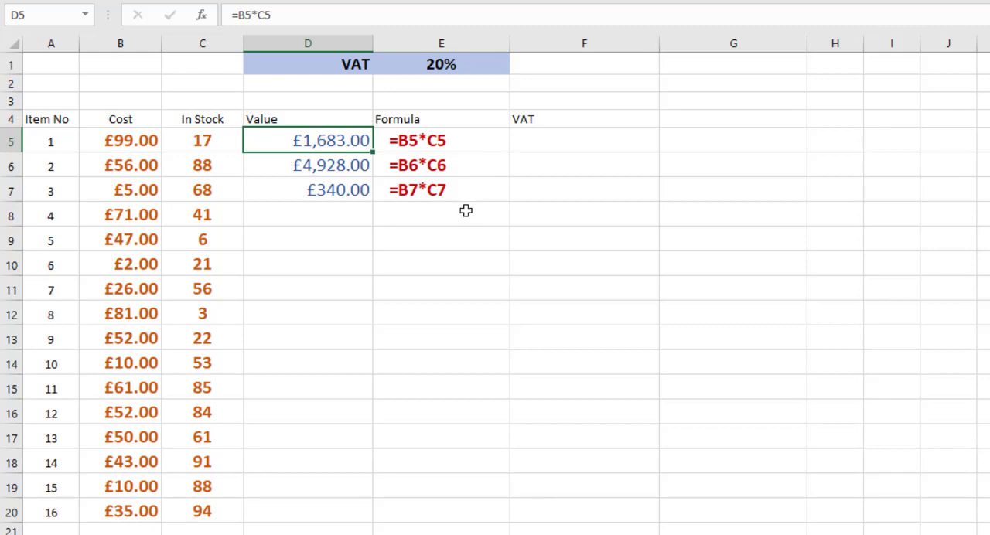
pyautogui.click(362, 195)
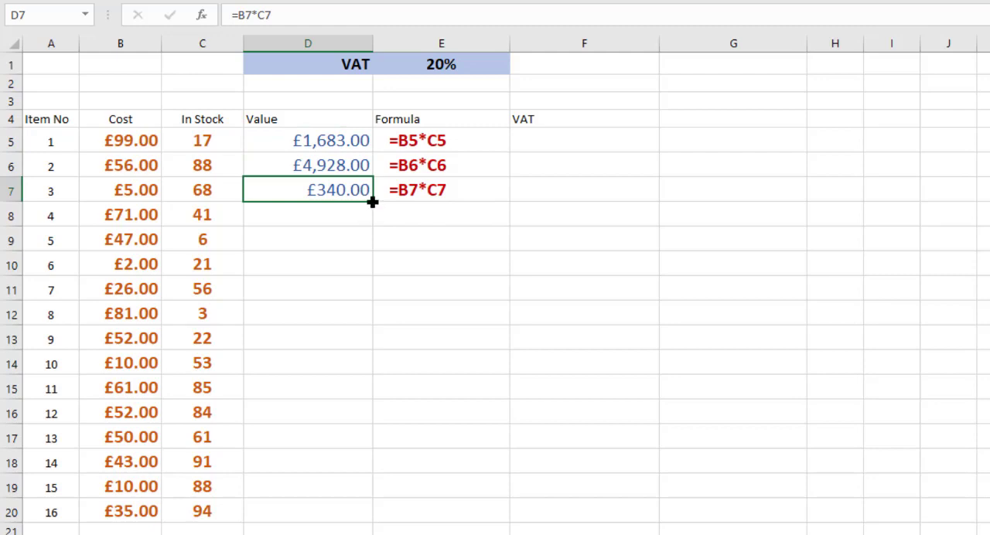
pyautogui.doubleClick(372, 202)
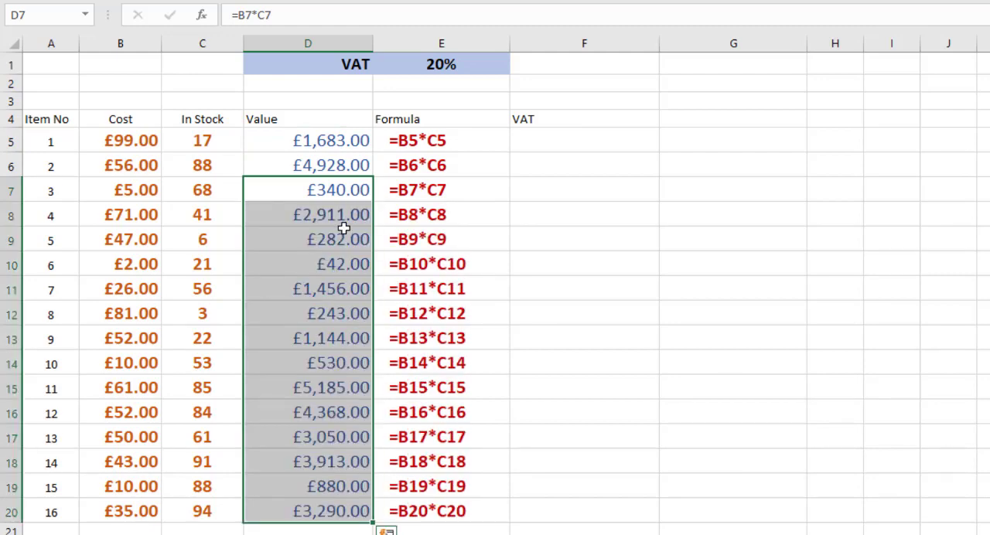
# - Copy the D5 formula into blank cell J15, inspect the cells it references, and remove the copy
pyautogui.click(323, 145)
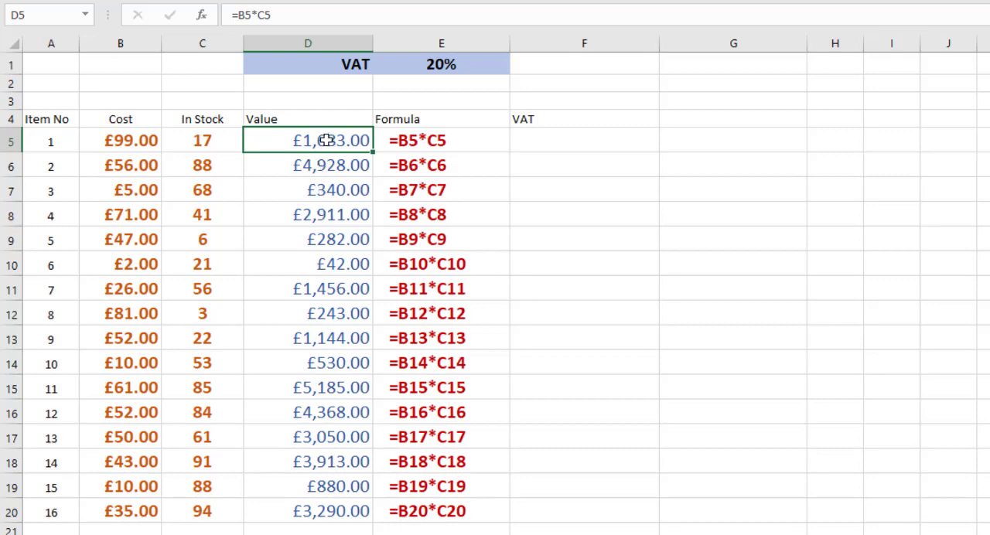
pyautogui.hotkey('ctrl', 'c')
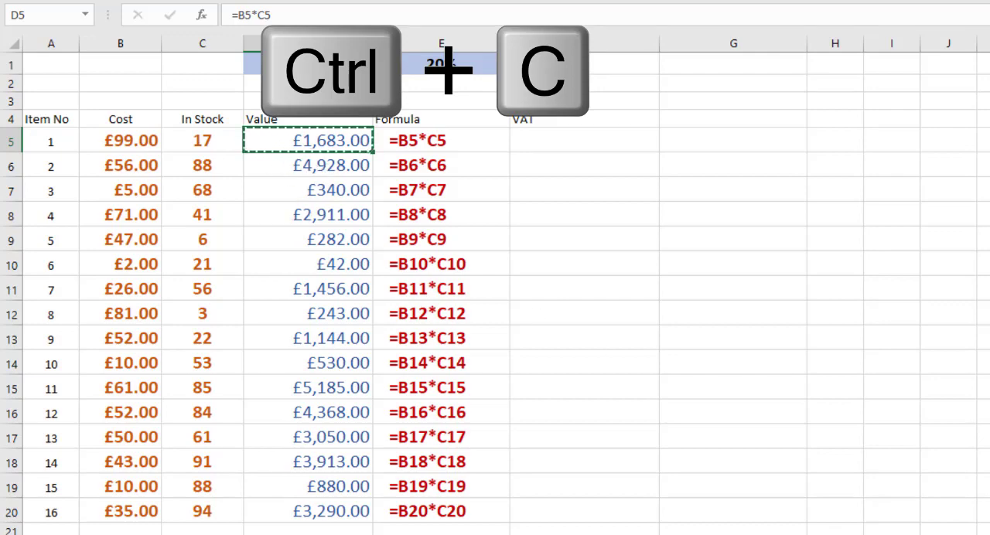
pyautogui.click(955, 392)
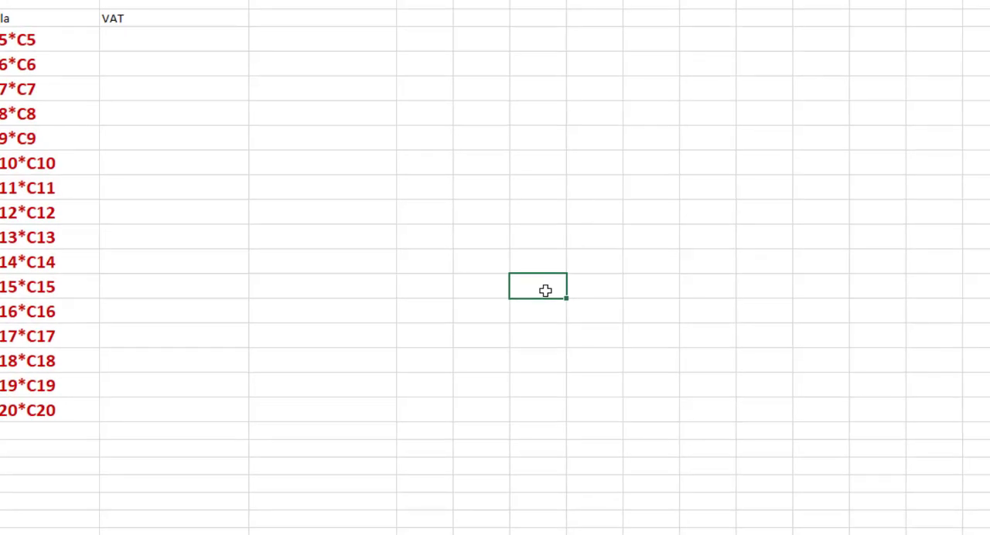
pyautogui.hotkey('ctrl', 'v')
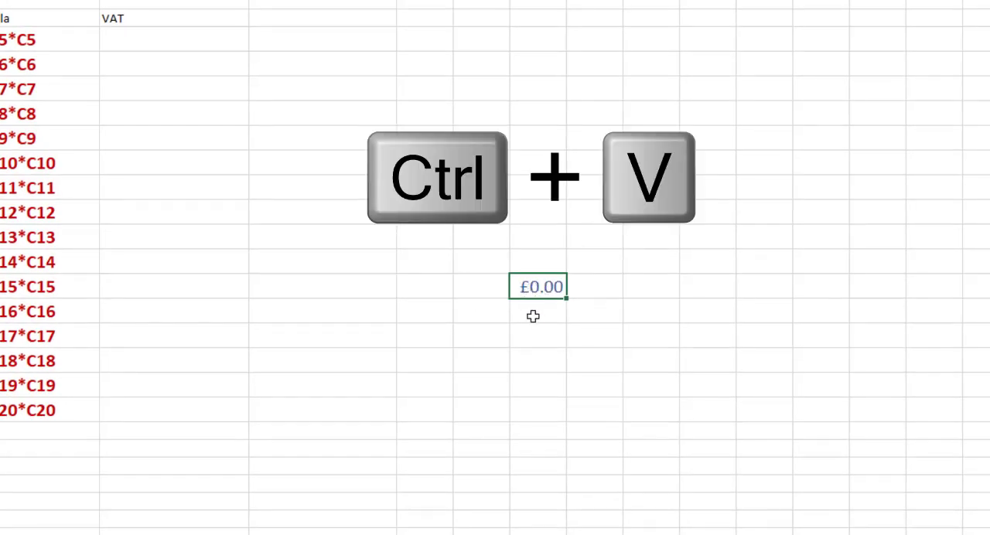
pyautogui.press('F2')
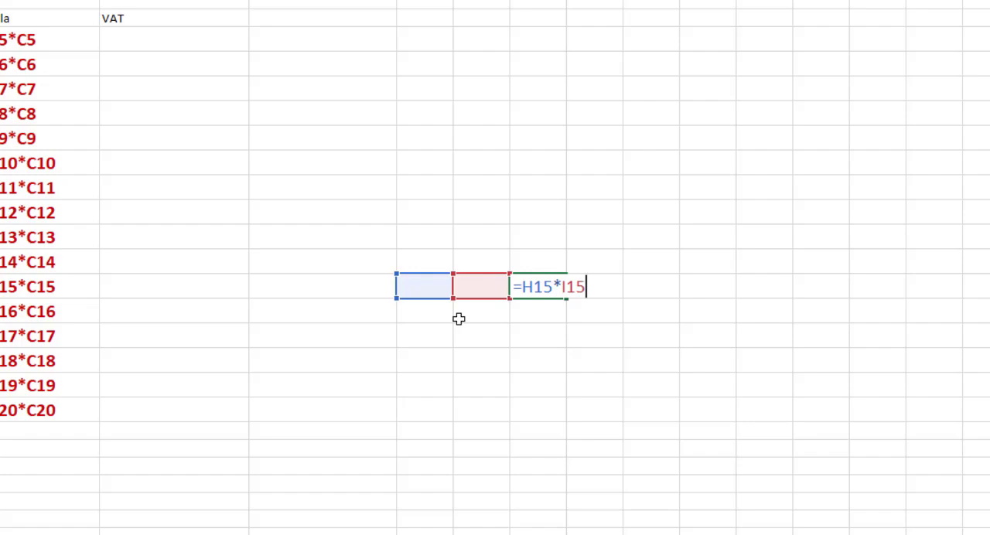
pyautogui.press('BackSpace')
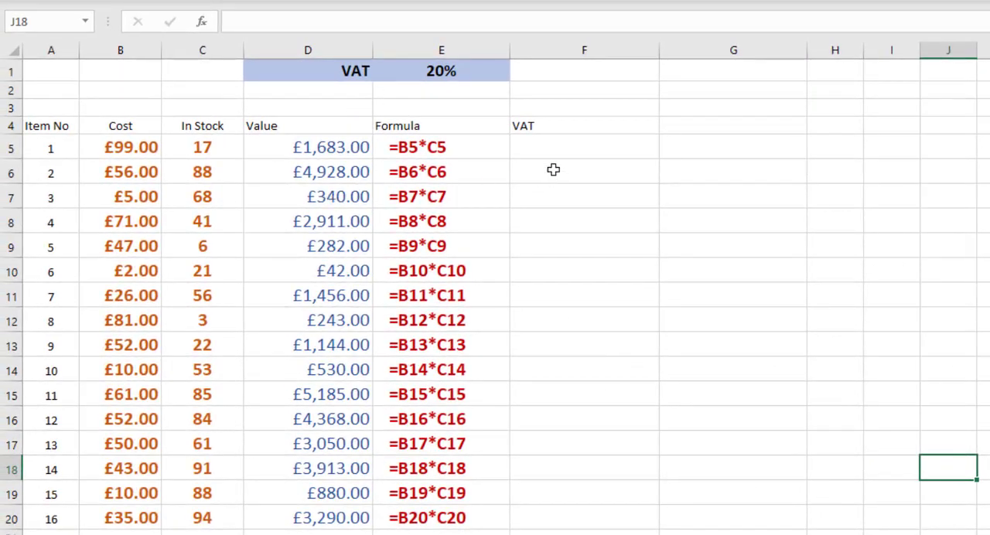
# - Enter the formula =E1*D5 in F5 to calculate the first item's VAT with a relative reference to the rate
pyautogui.click(565, 147)
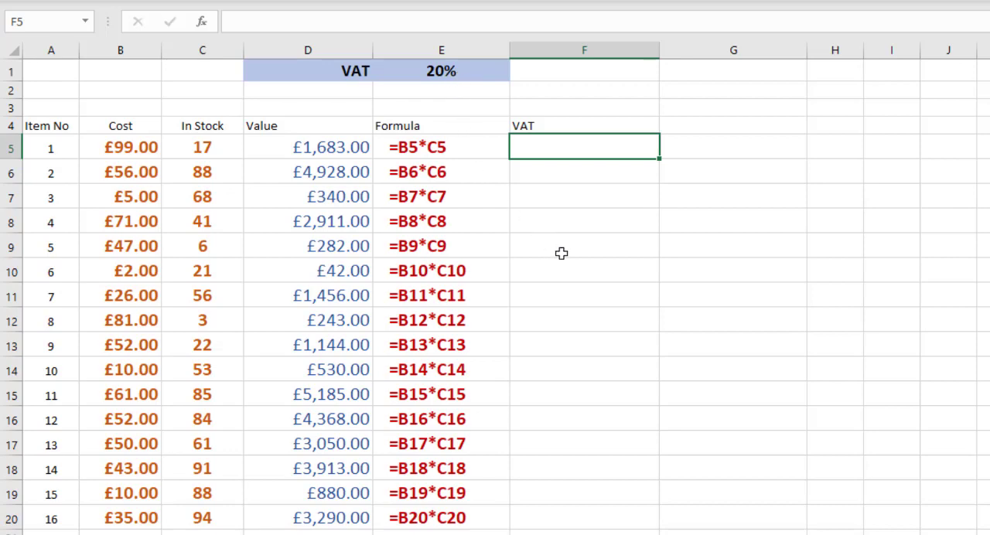
pyautogui.write('=')
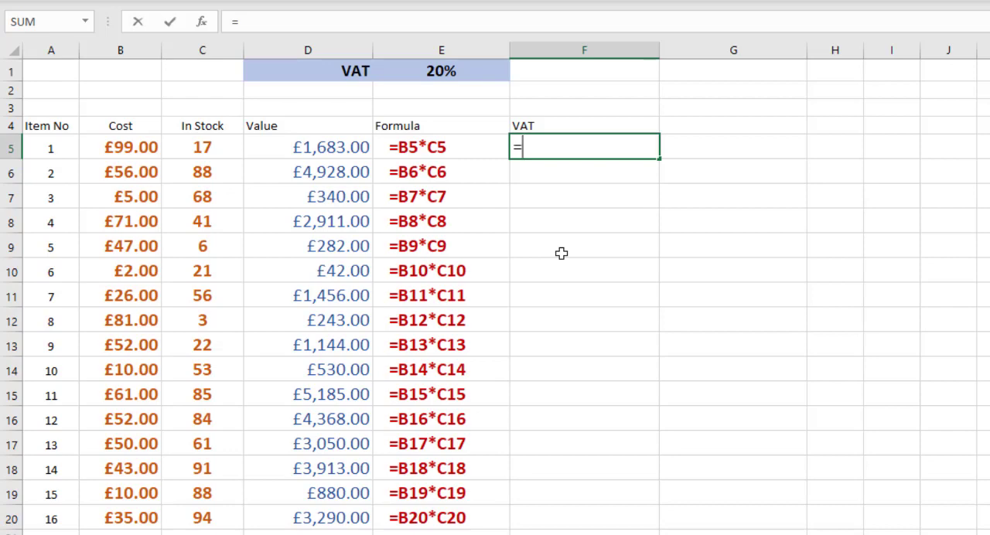
pyautogui.click(459, 72)
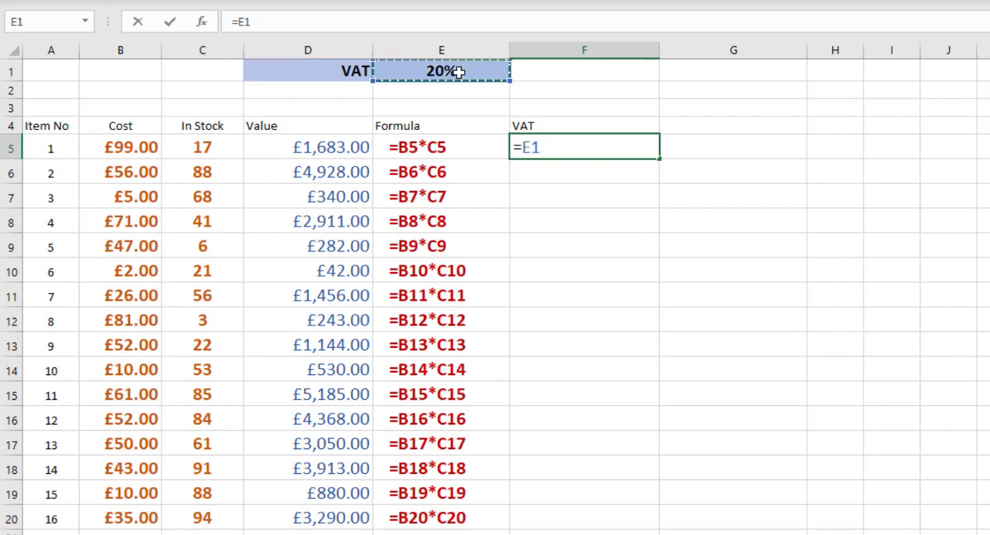
pyautogui.write('*')
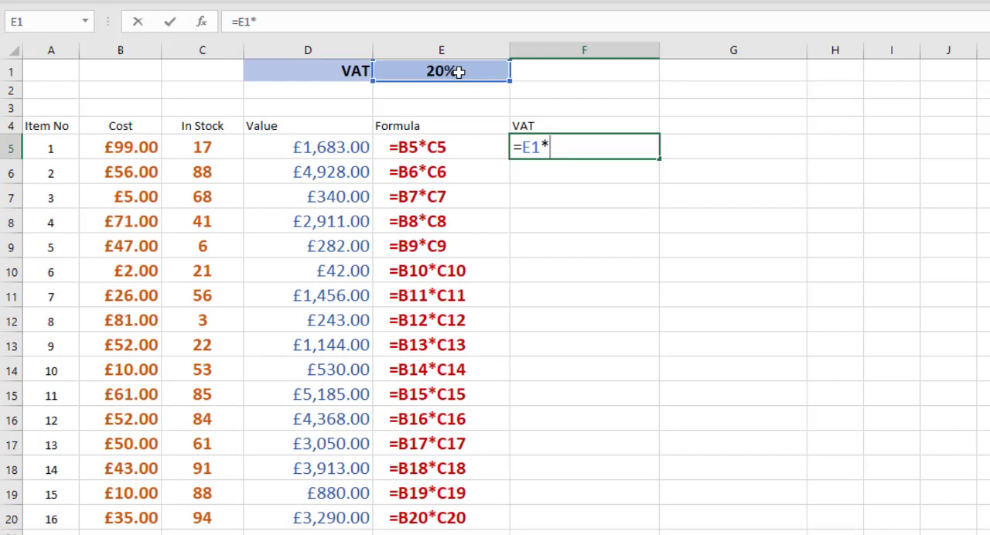
pyautogui.click(313, 148)
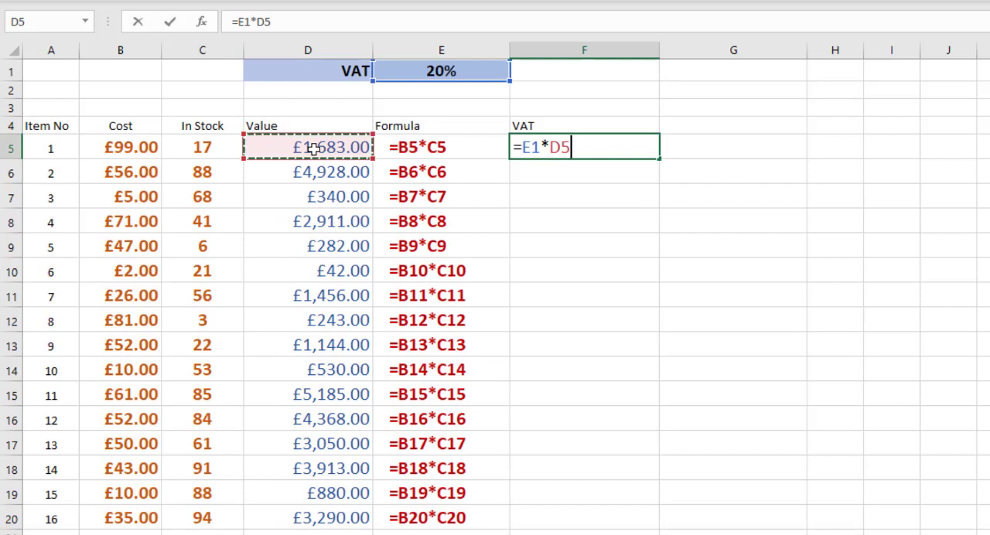
pyautogui.press('Return')
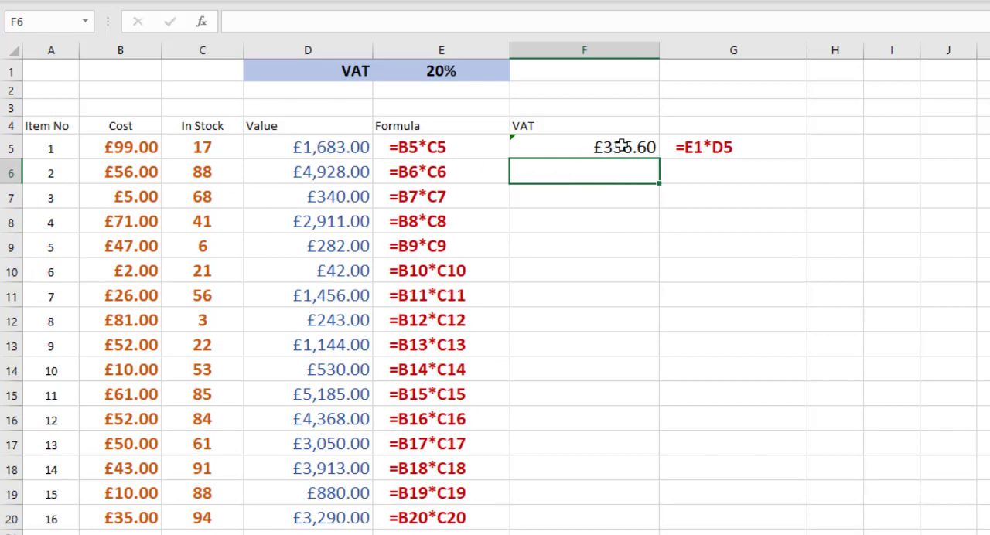
# - Fill the VAT formula from F5 into F6 and examine which cells the copied formula references
pyautogui.click(623, 146)
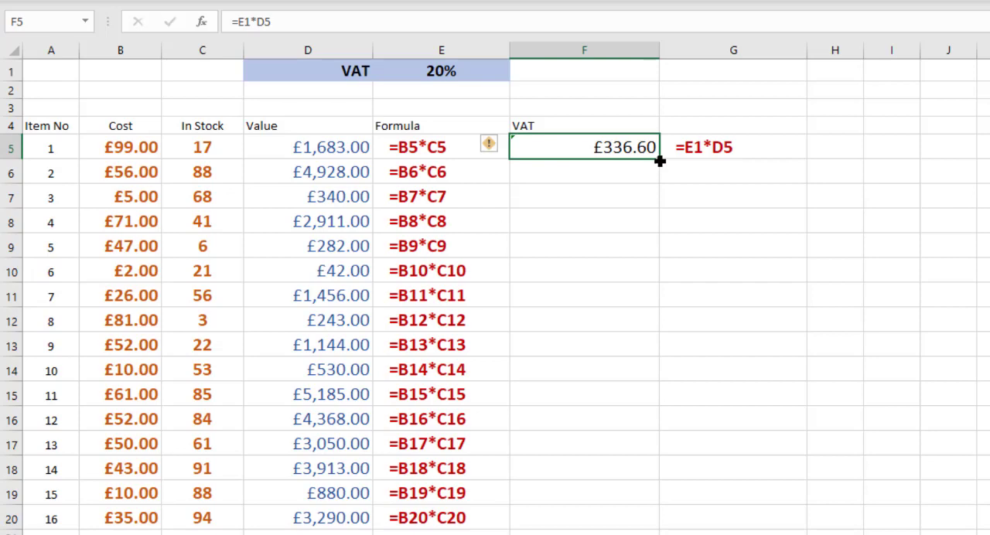
pyautogui.moveTo(659, 165); pyautogui.dragTo(658, 190)
pyautogui.click(618, 171)
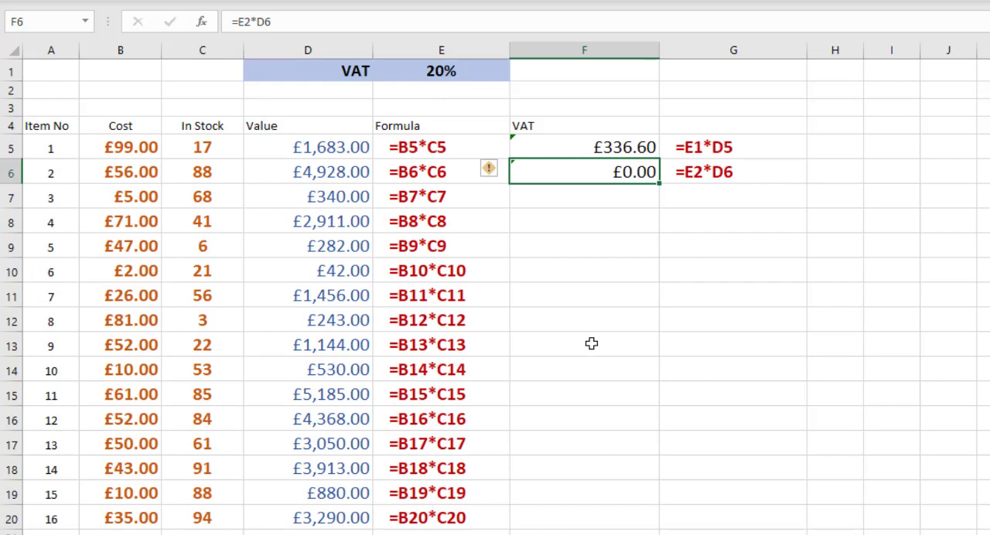
pyautogui.press('F2')
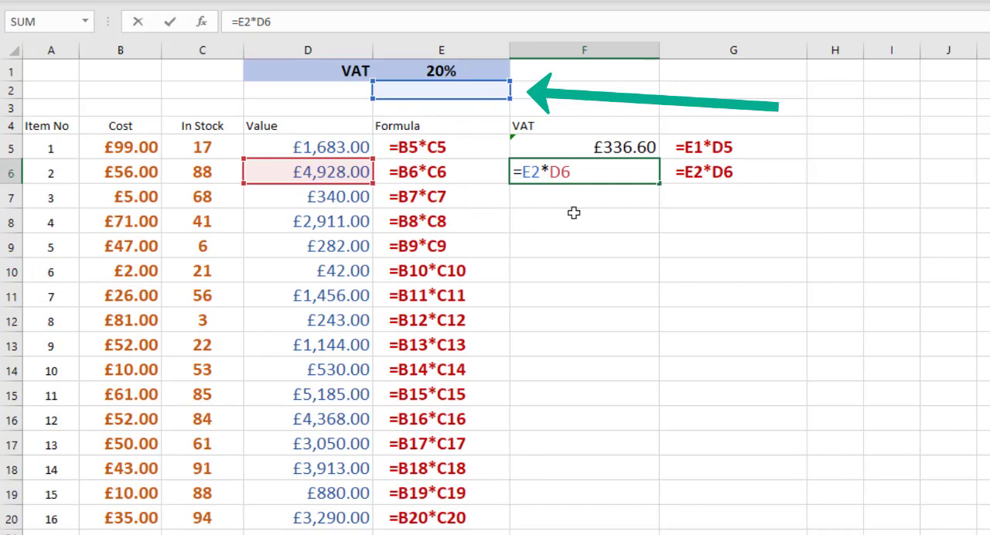
pyautogui.press('Return')
pyautogui.click(648, 174)
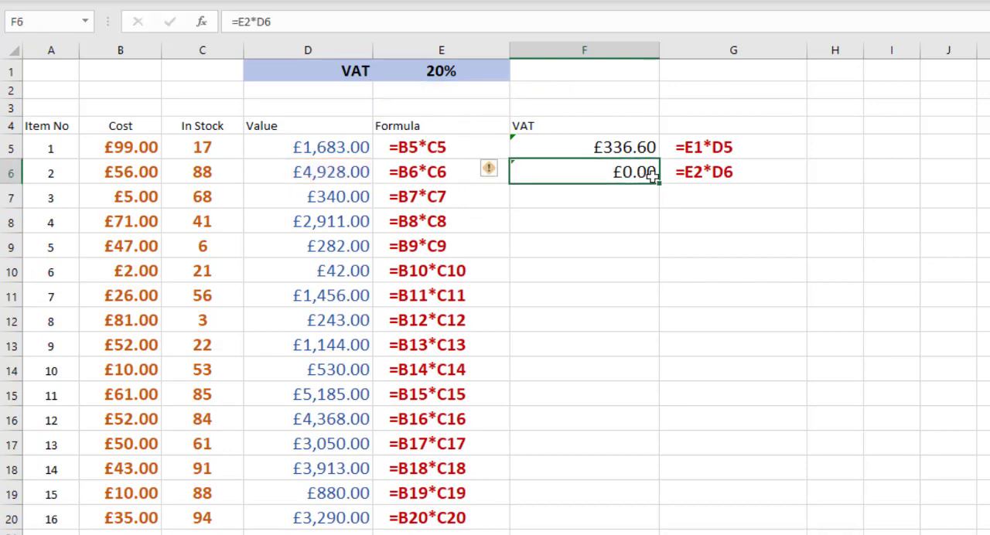
# - Fill the relative VAT formula from F6 down to F20, and clear the whole range F5:F20
pyautogui.doubleClick(658, 184)
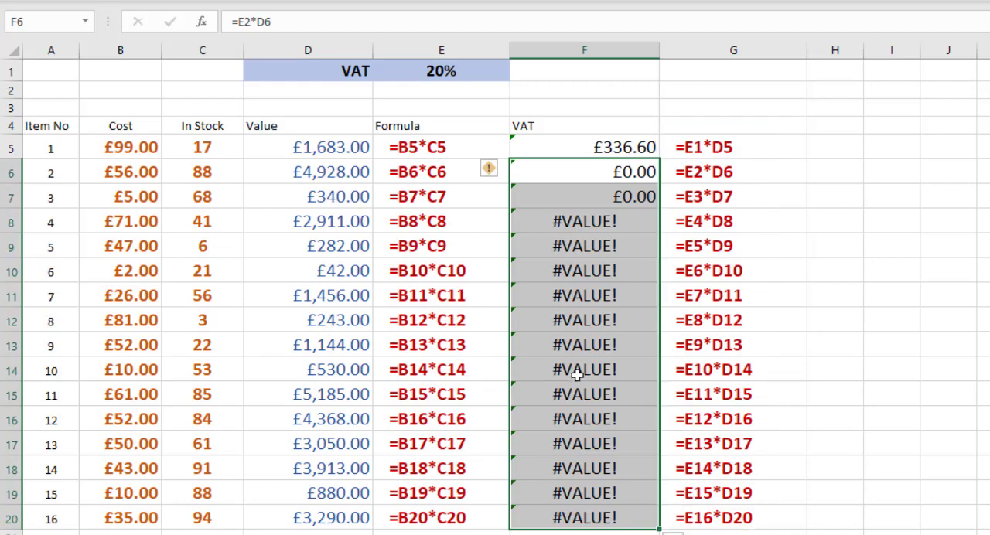
pyautogui.moveTo(623, 148); pyautogui.dragTo(609, 518)
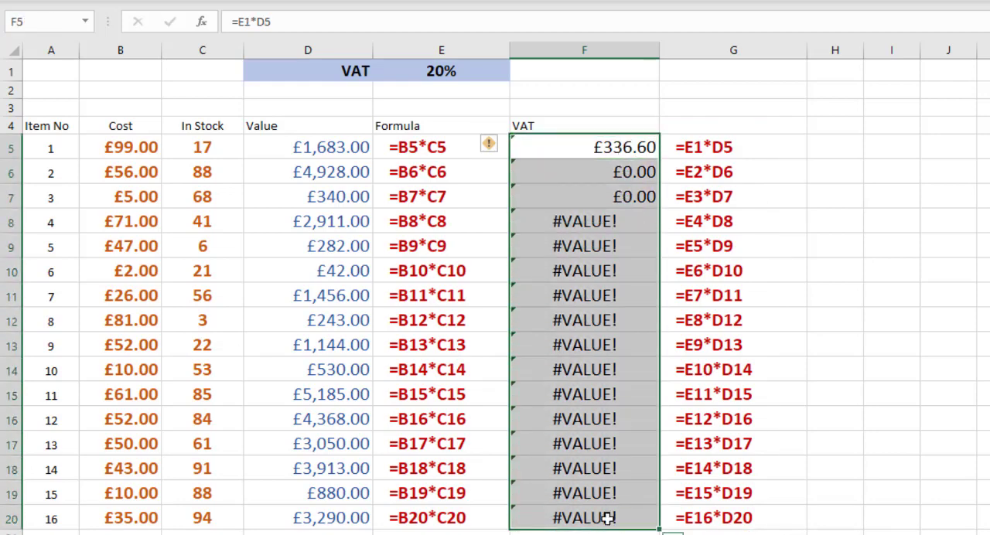
pyautogui.press('Delete')
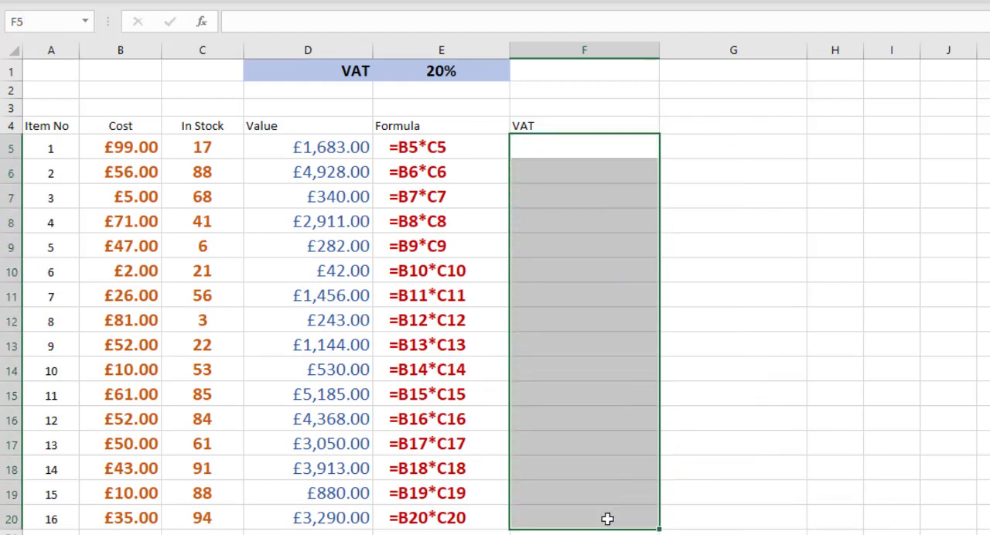
# - Enter =$E$1*D5 in F5 with an absolute reference to the VAT rate, and fill the formula down to F20
pyautogui.click(588, 144)
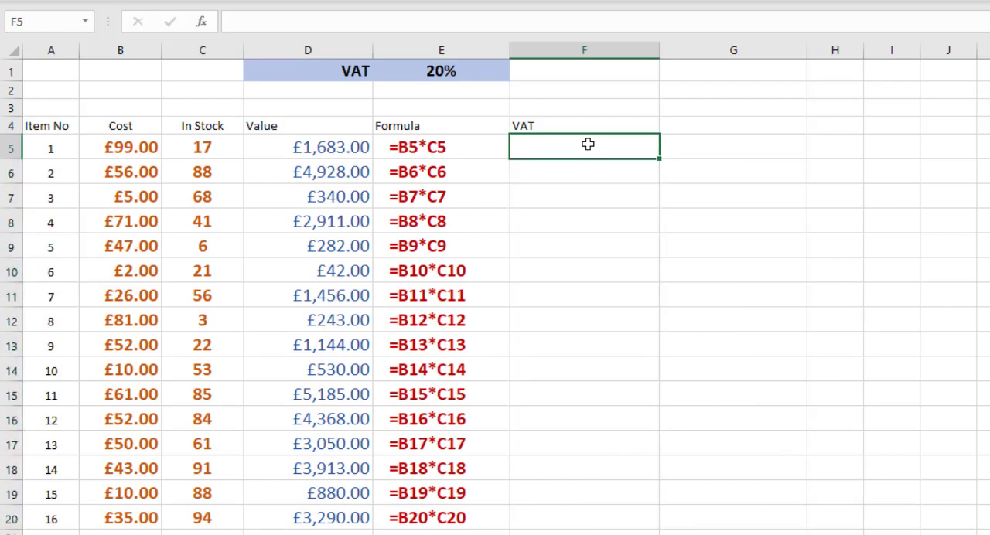
pyautogui.write('=')
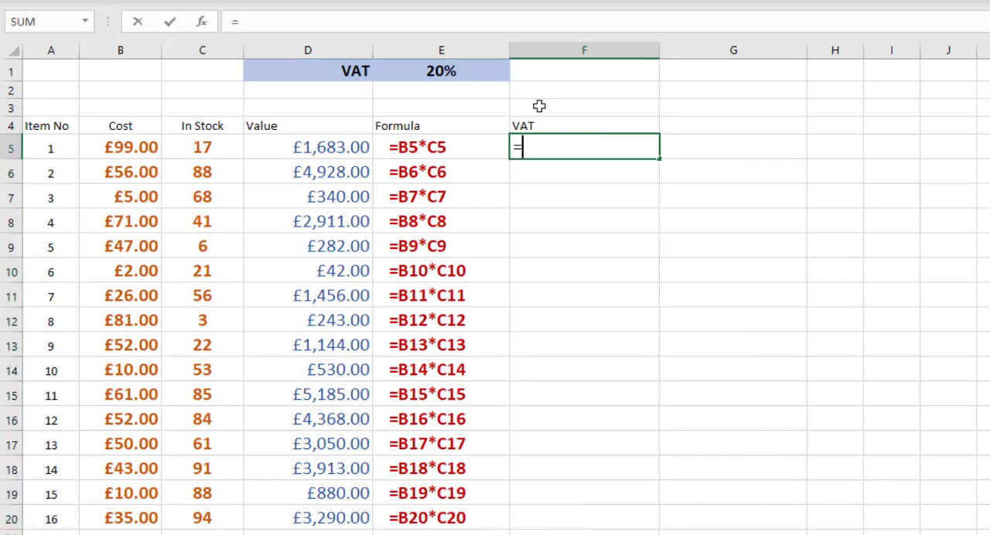
pyautogui.click(447, 69)
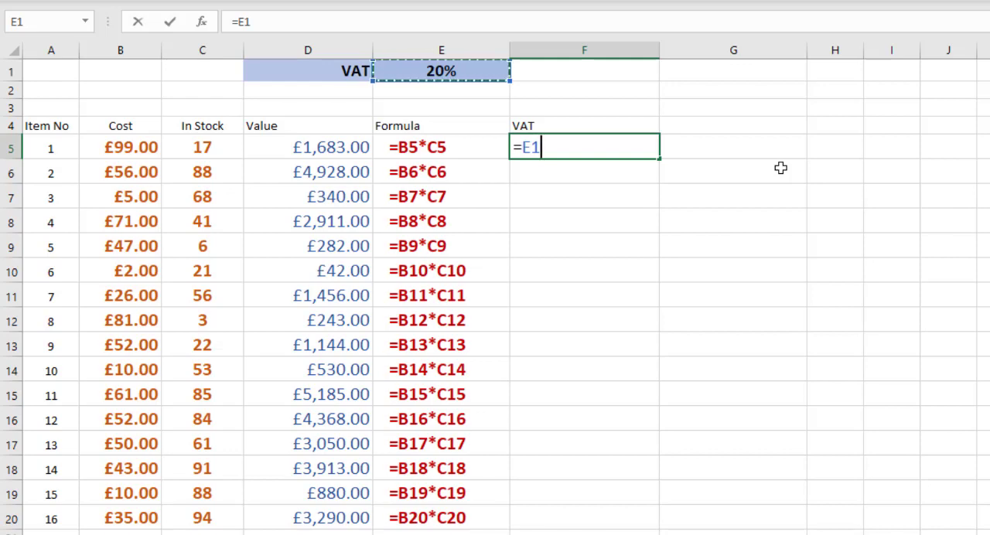
pyautogui.press('F4')
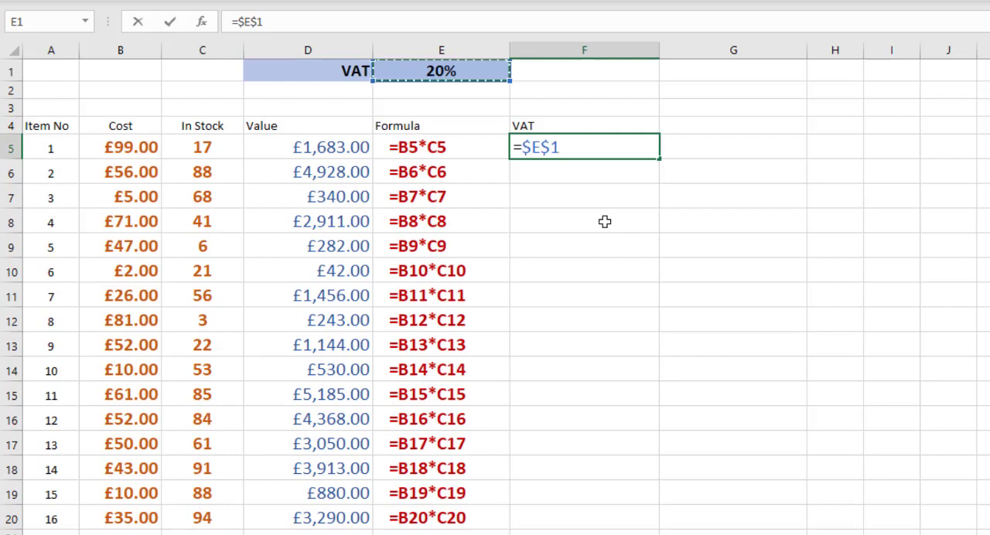
pyautogui.write('*')
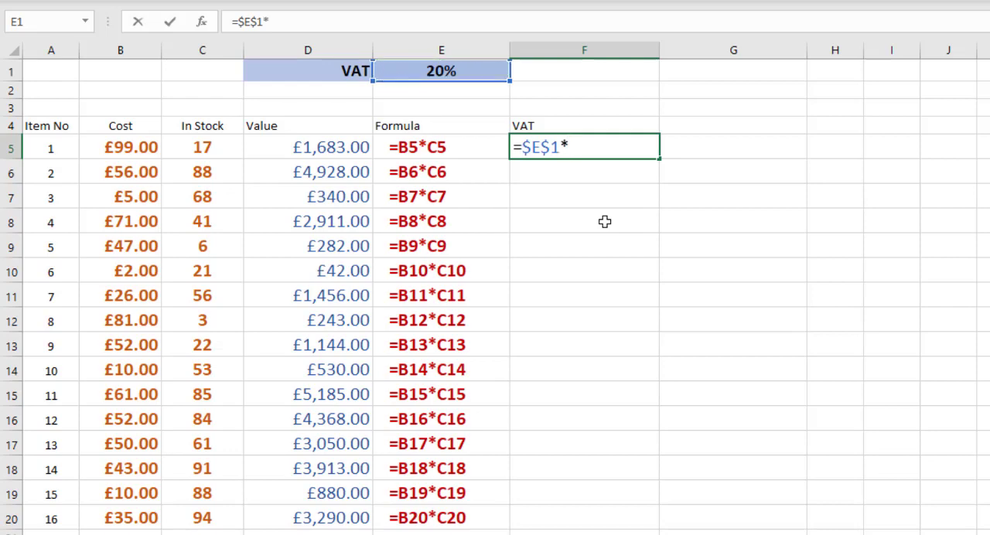
pyautogui.click(316, 148)
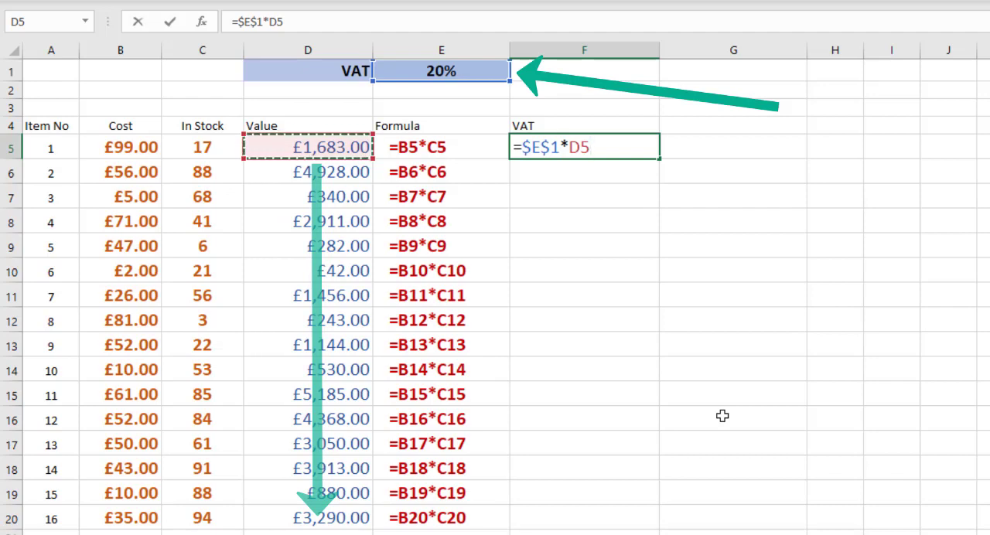
pyautogui.hotkey('ctrl', 'Return')
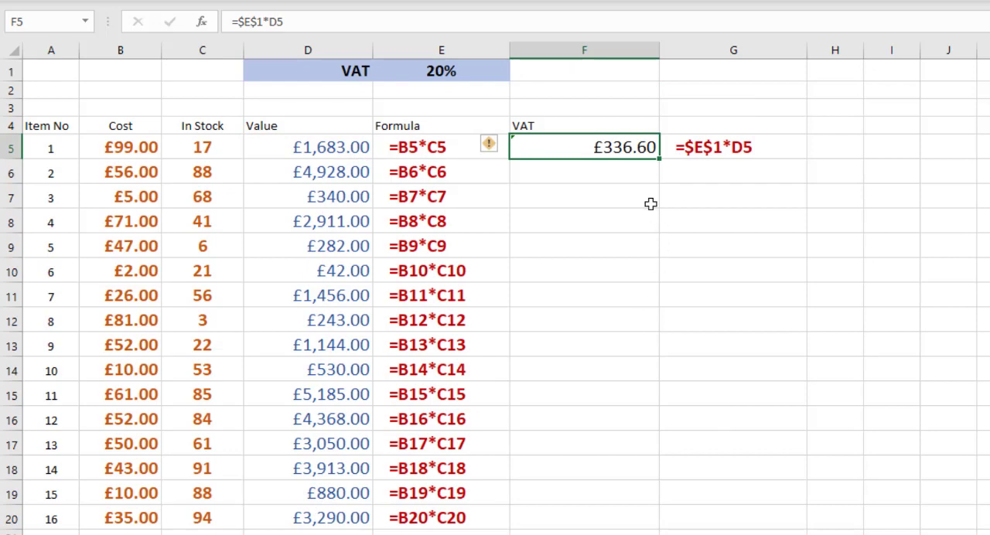
pyautogui.moveTo(657, 171); pyautogui.dragTo(655, 186)
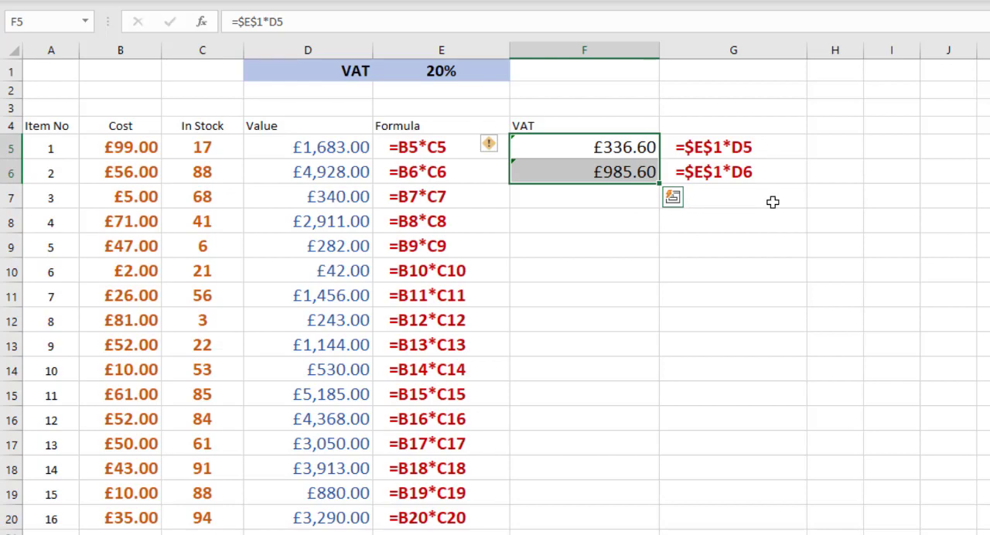
pyautogui.doubleClick(660, 184)
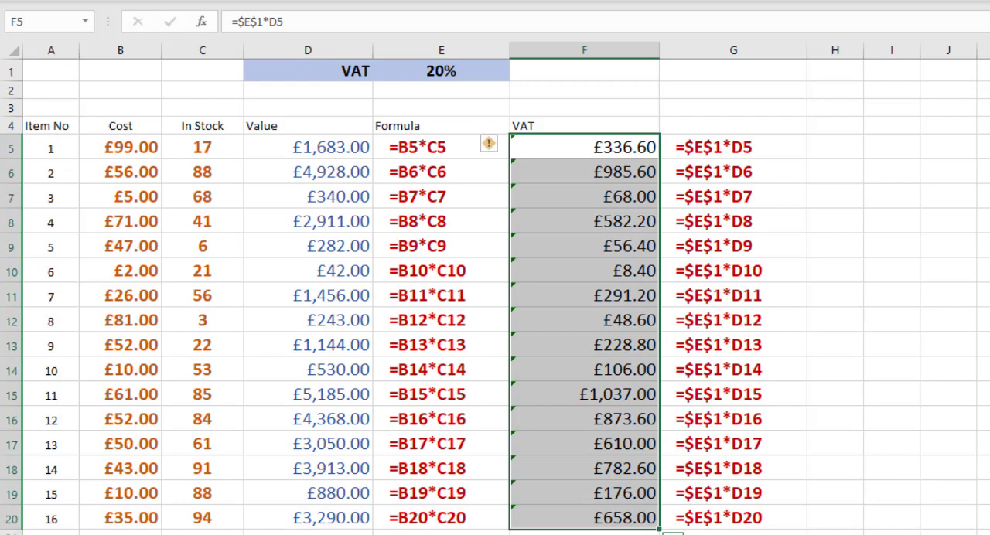
# - Set the VAT rate in E1 to 25%
pyautogui.click(440, 69)
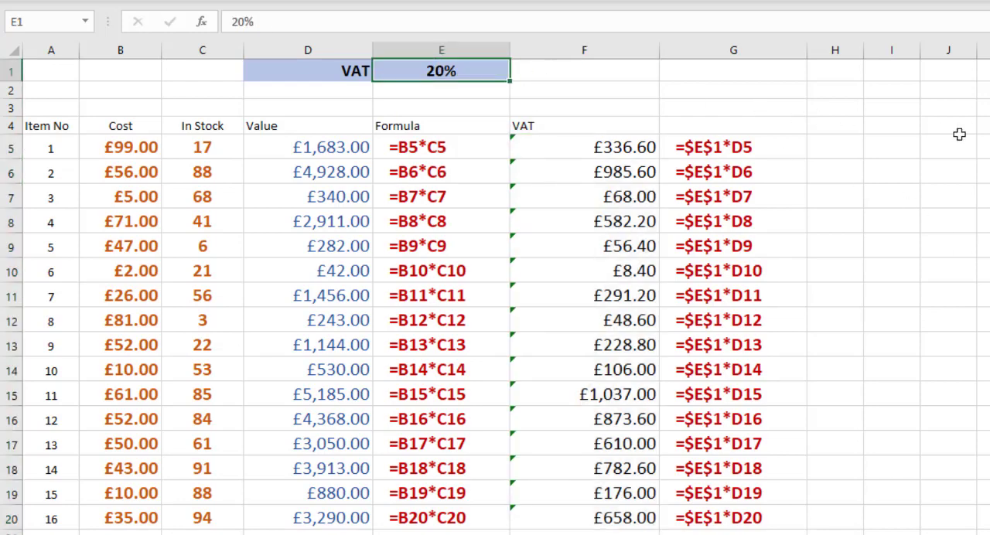
pyautogui.write('25')
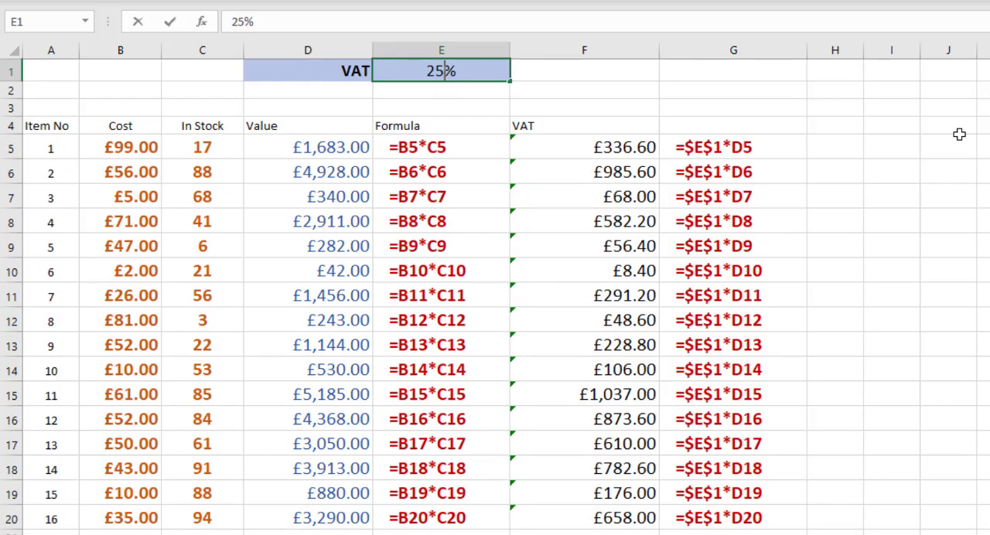
pyautogui.press('Return')
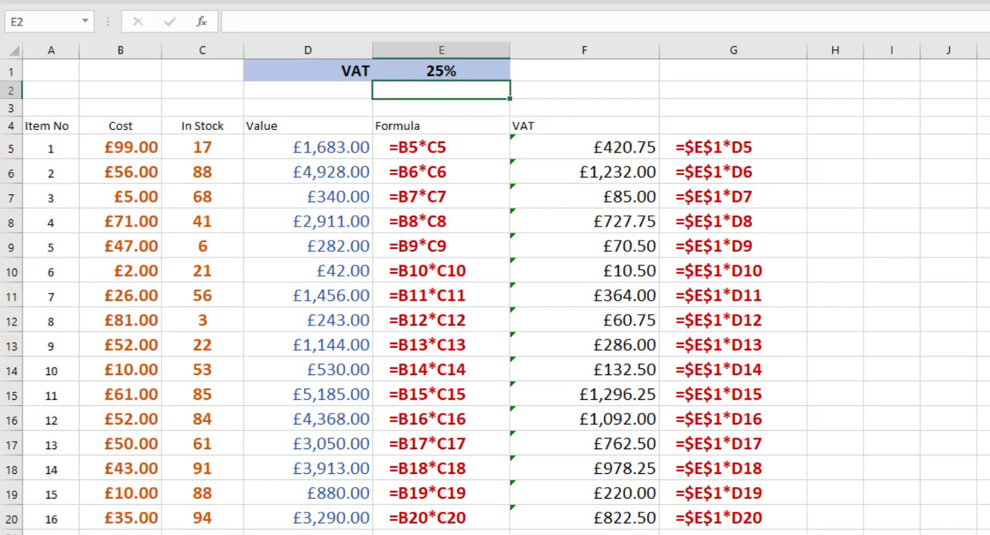
# - Switch to the discount worksheet and examine the first item's value formula in D3 and the discount rates in E2:H2
pyautogui.hotkey('ctrl', 'pagedown')
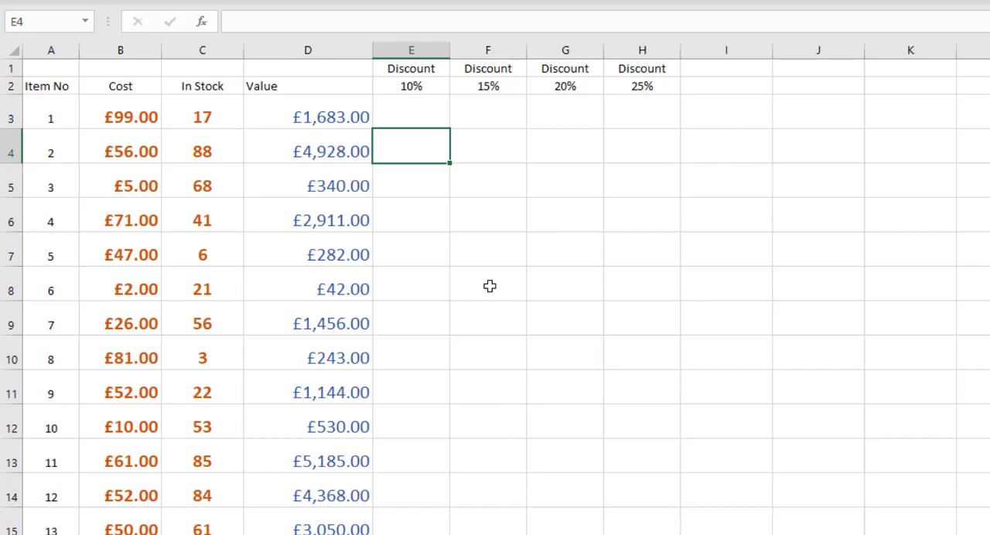
pyautogui.click(409, 113)
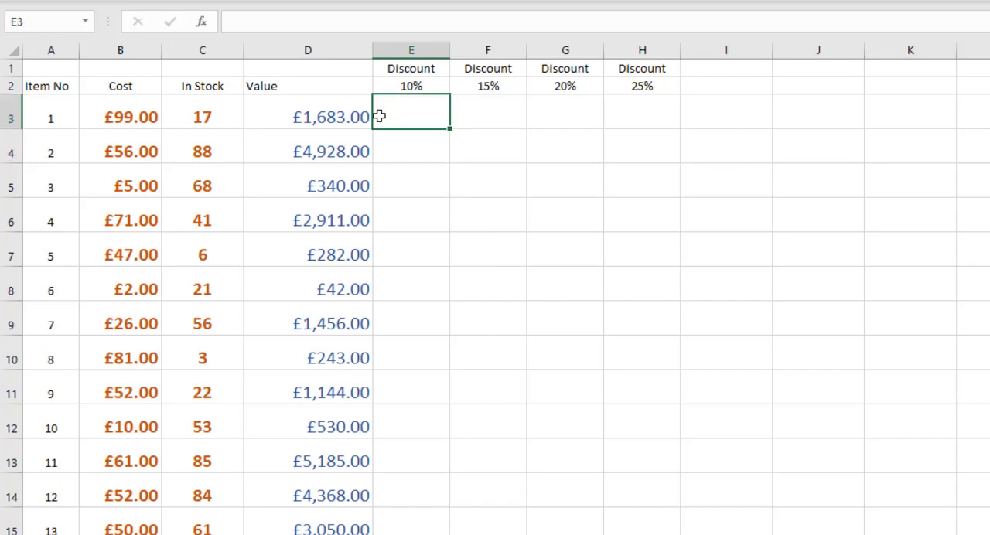
pyautogui.click(310, 116)
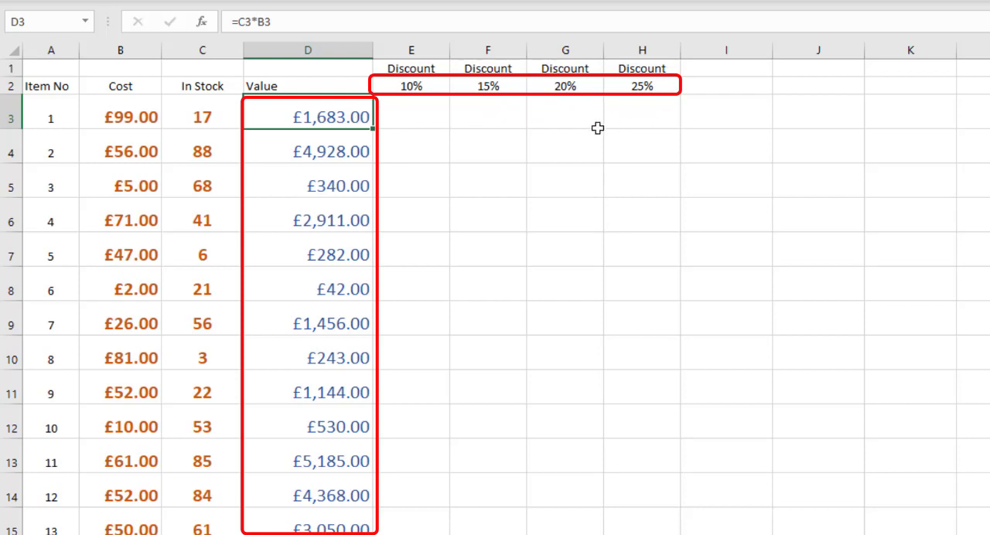
pyautogui.click(403, 114)
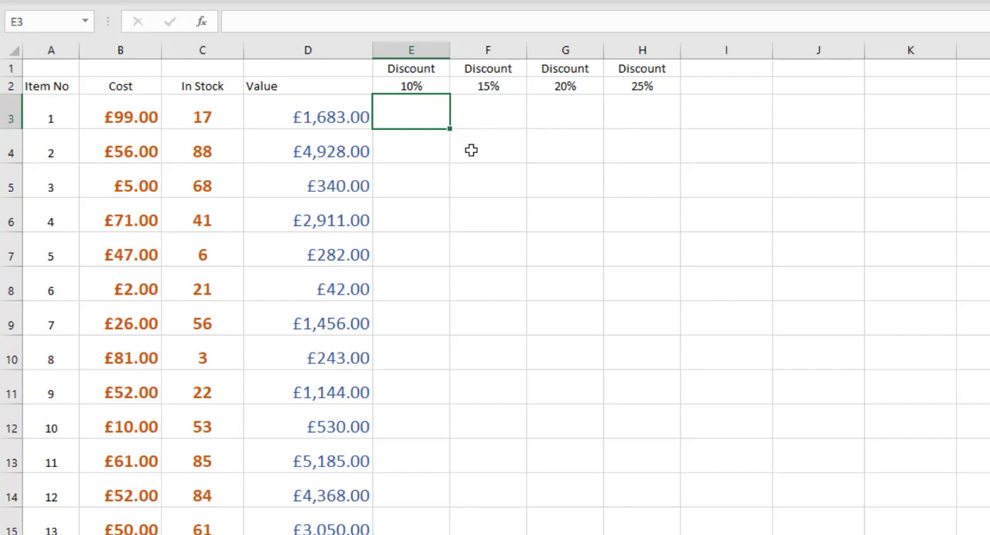
pyautogui.click(407, 86)
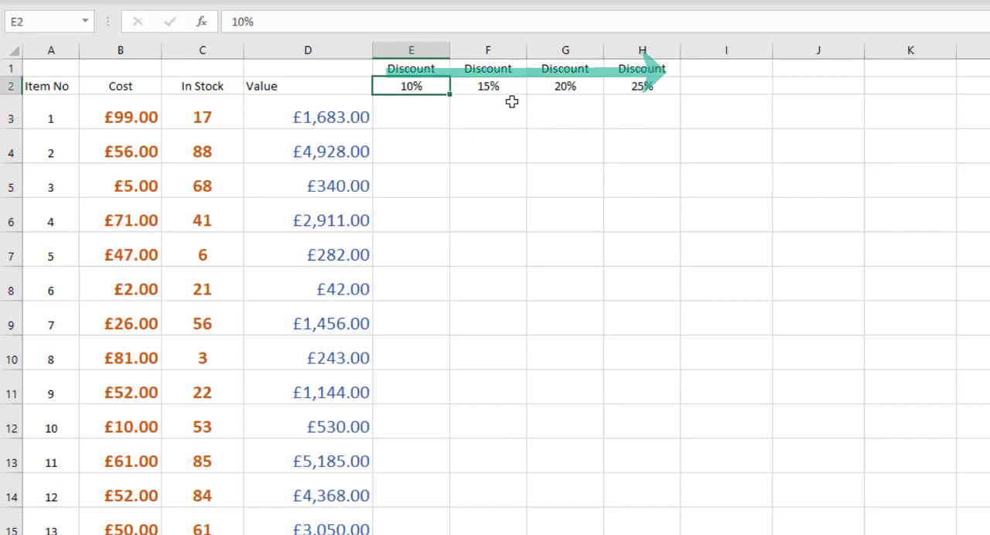
pyautogui.click(517, 87)
pyautogui.click(567, 86)
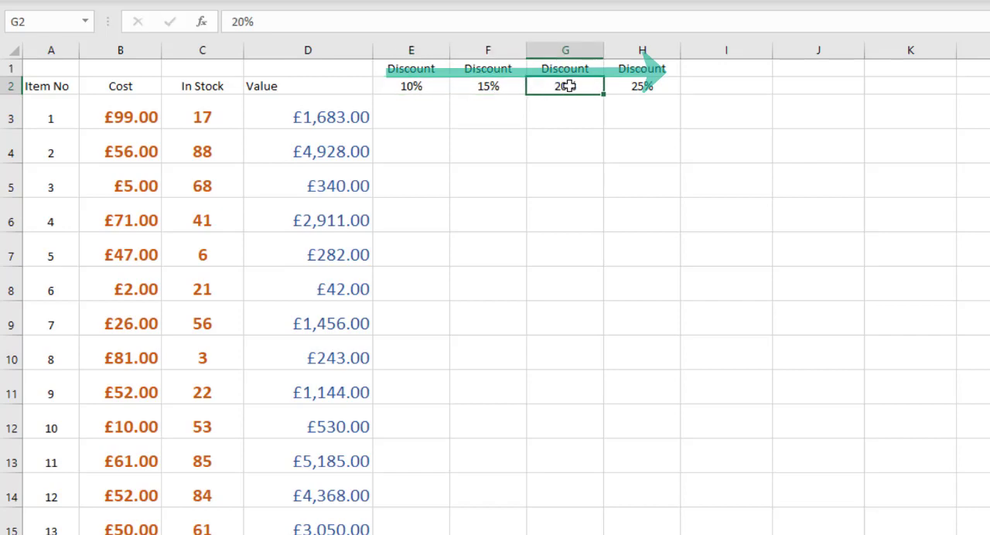
pyautogui.click(629, 87)
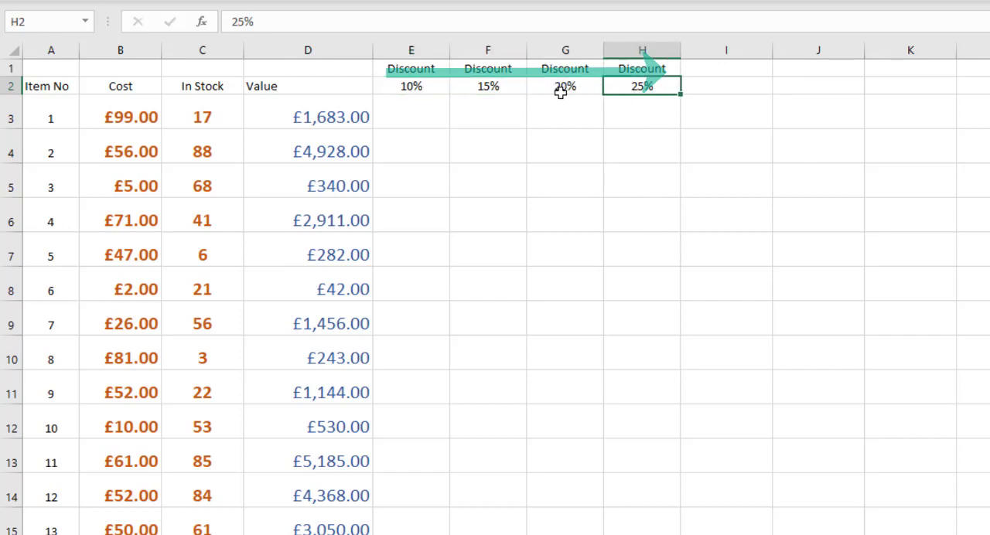
# - Start a formula in E3 that references the 10% discount rate with only its row locked, as =E$2
pyautogui.click(428, 107)
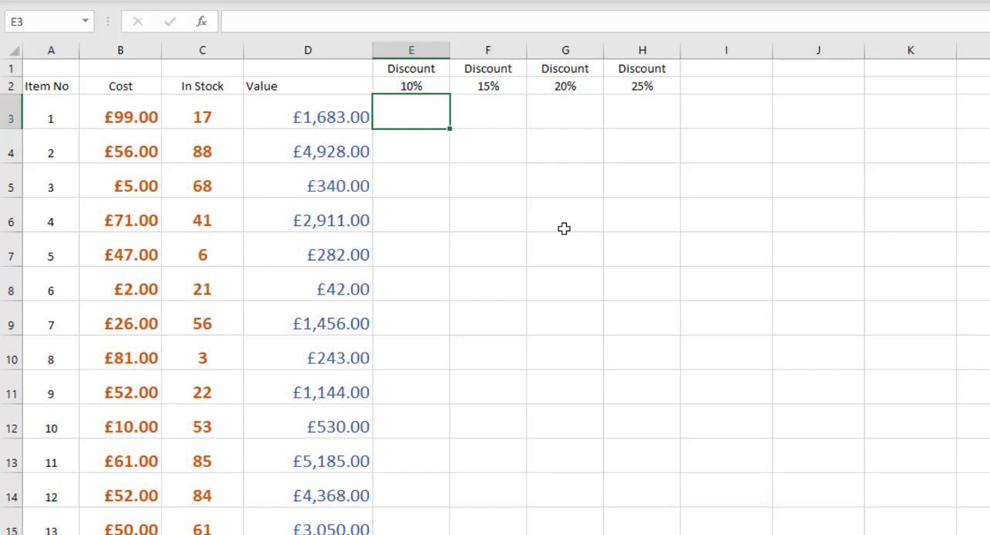
pyautogui.write('=')
pyautogui.click(417, 86)
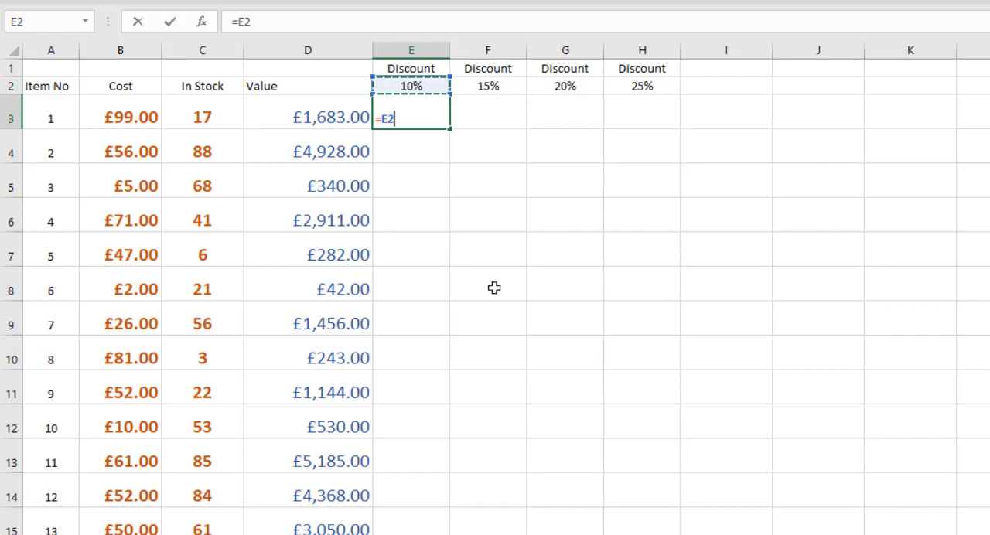
pyautogui.press('F4')
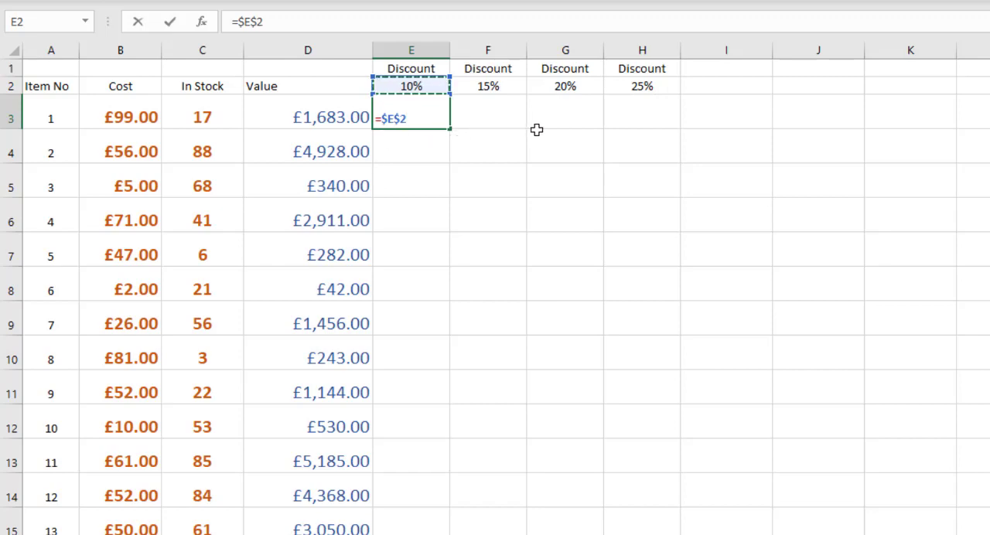
pyautogui.press('F4')
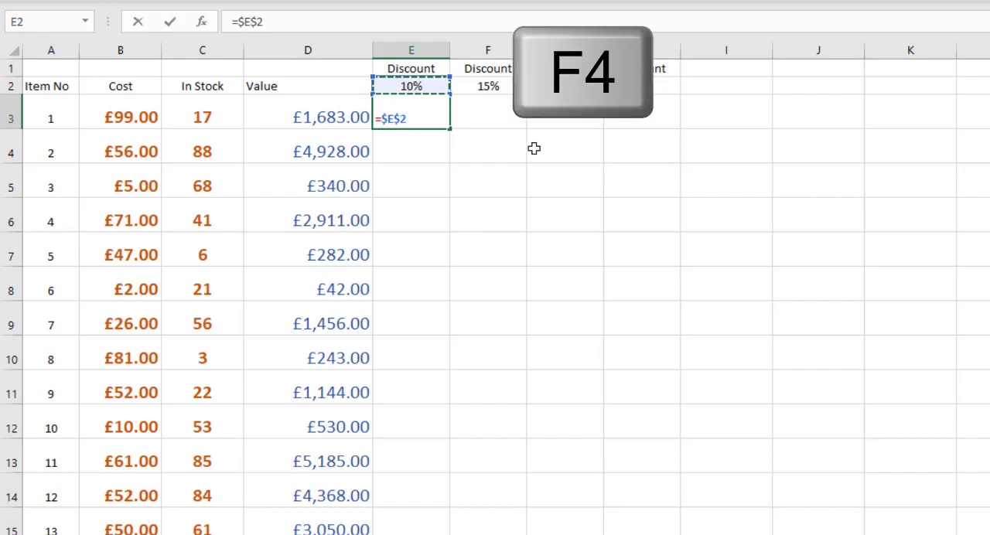
pyautogui.press('F4')
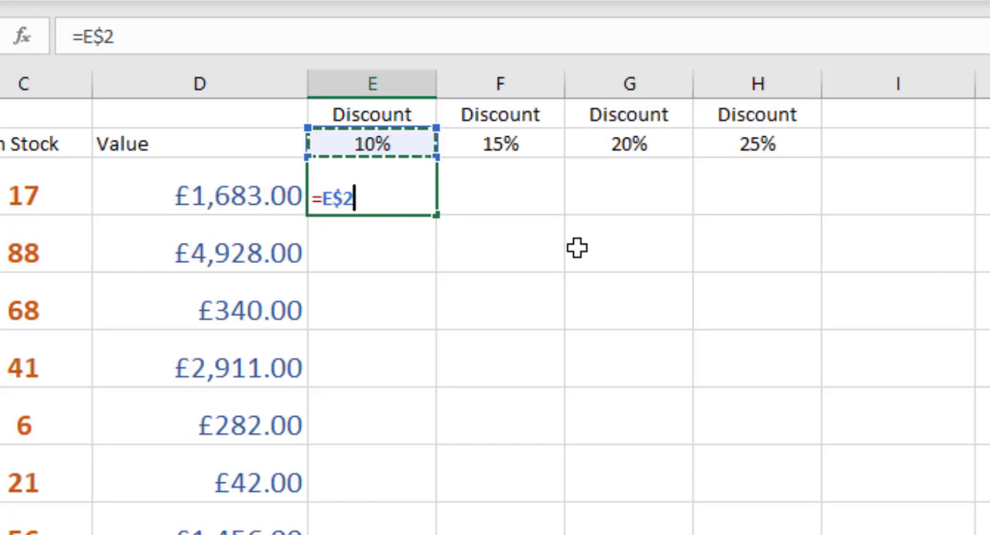
# - Multiply the rate by the first item's value with only its column locked, completing E3 as =E$2*$D3
pyautogui.write('*')
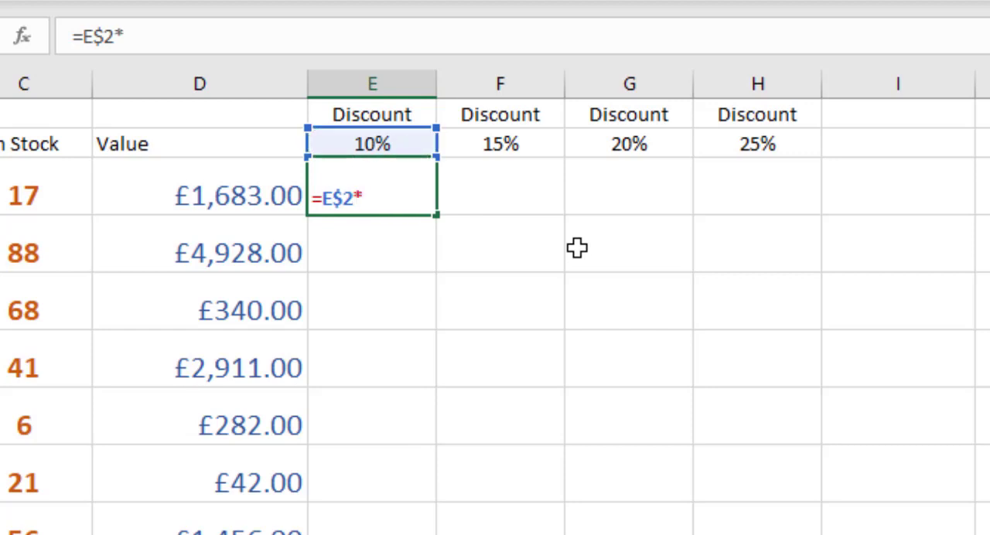
pyautogui.click(215, 181)
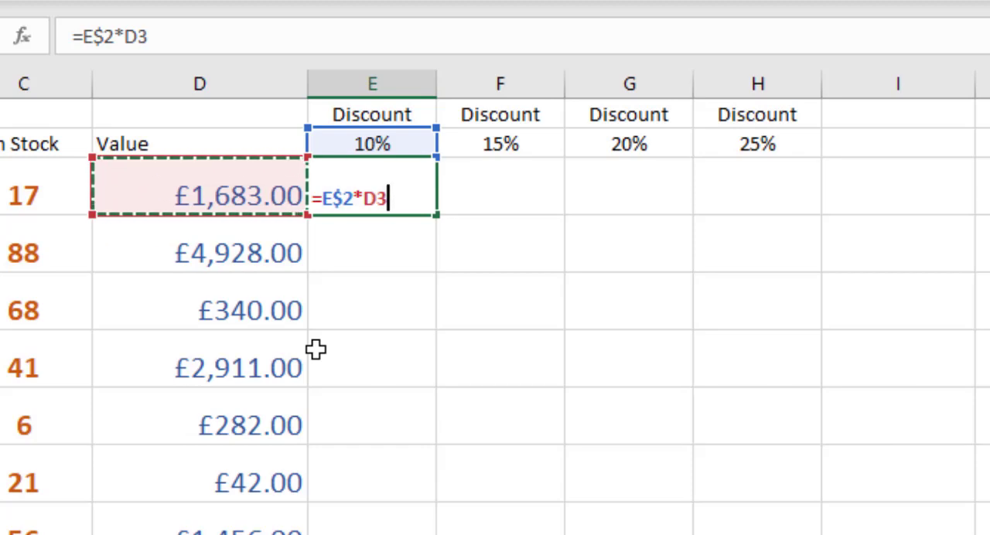
pyautogui.press('F4')
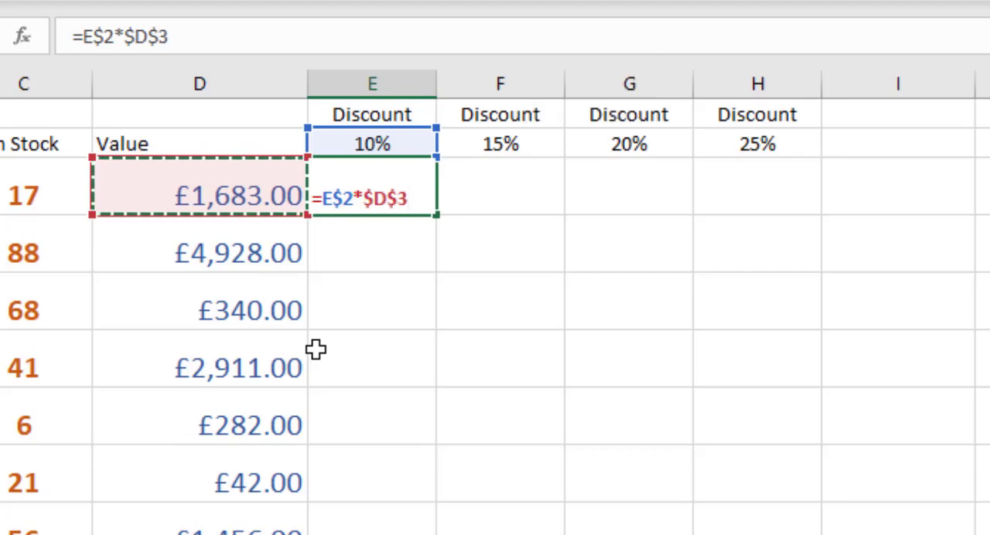
pyautogui.press('F4')
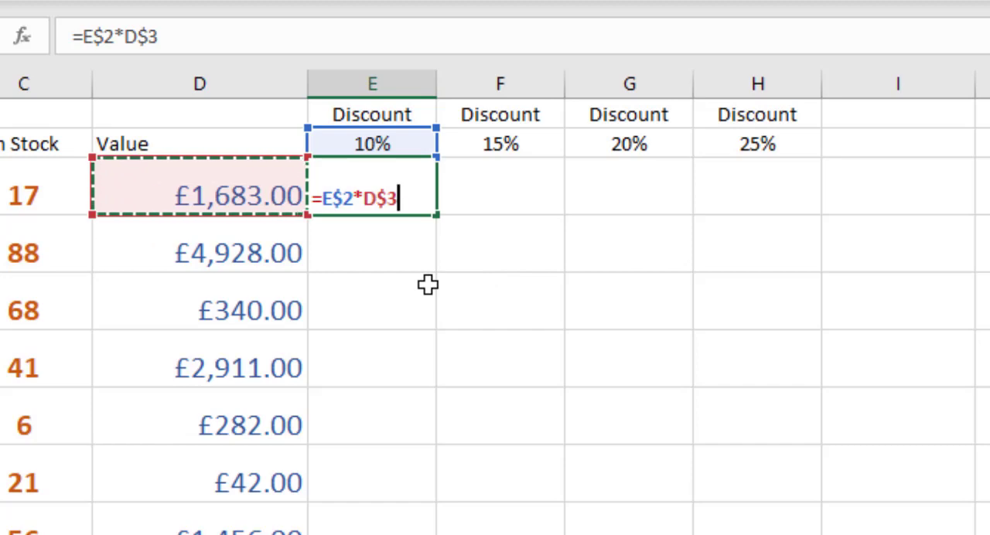
pyautogui.press('F4')
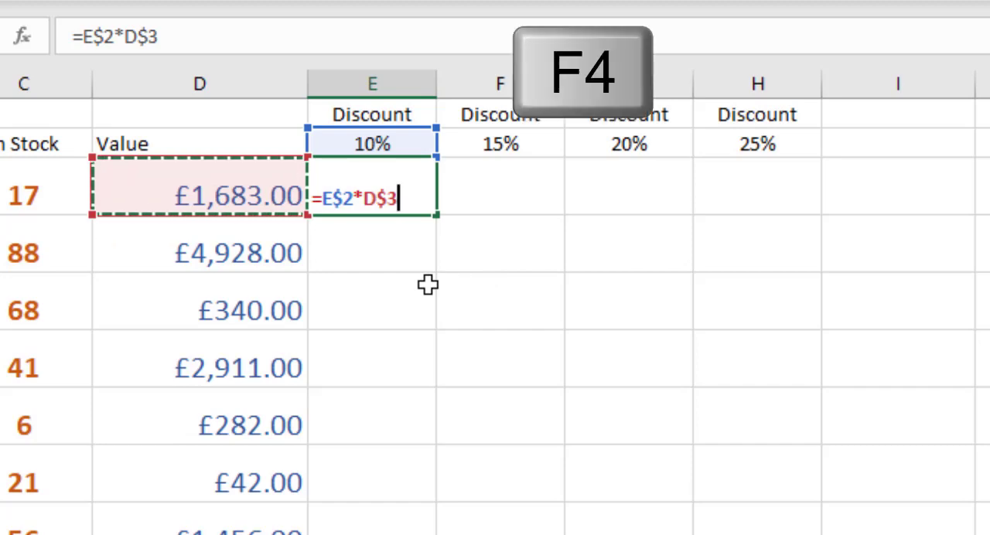
pyautogui.press('F4')
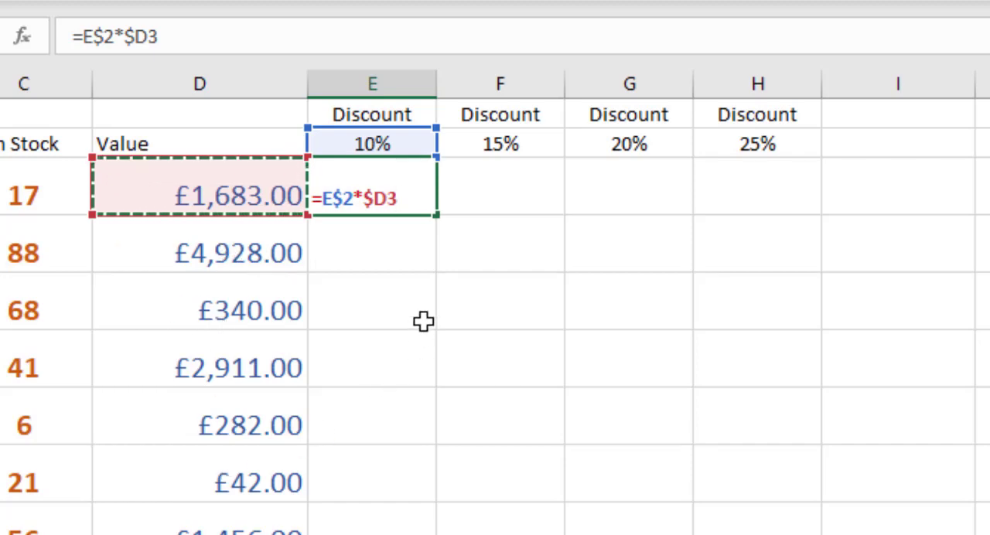
pyautogui.hotkey('ctrl', 'Return')
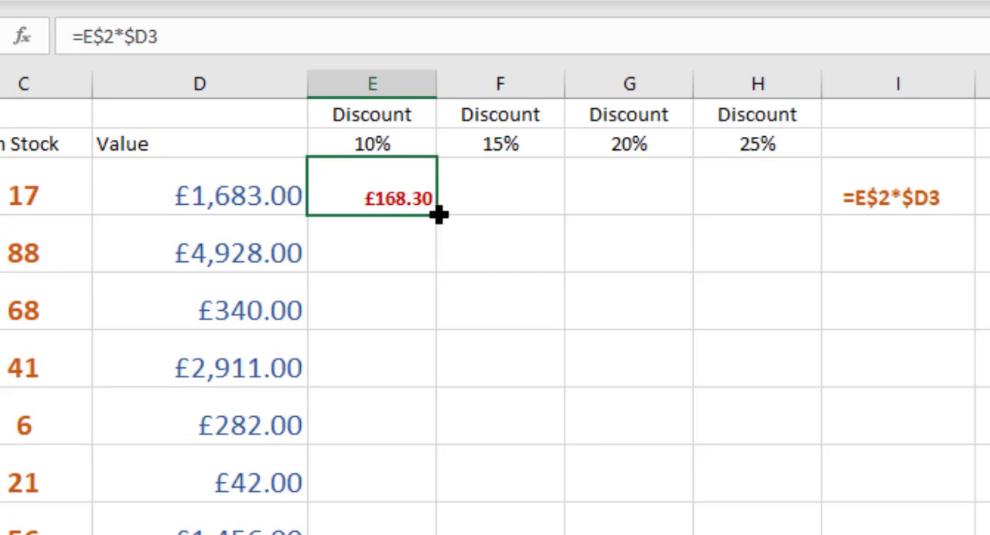
# - Fill the mixed-reference discount formula from E3 across to H3 and down columns E to H for the remaining items
pyautogui.moveTo(439, 214); pyautogui.dragTo(533, 207)
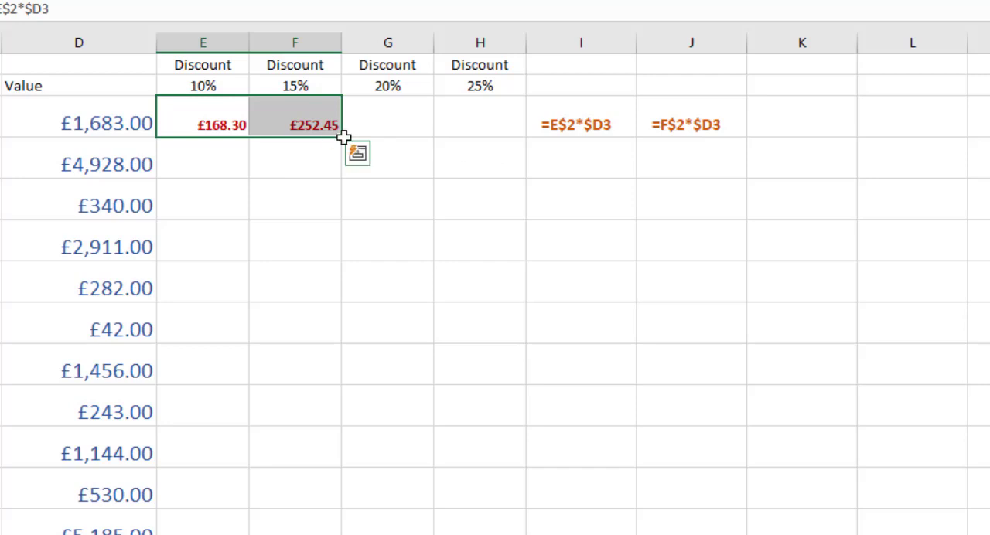
pyautogui.moveTo(342, 140); pyautogui.dragTo(504, 133)
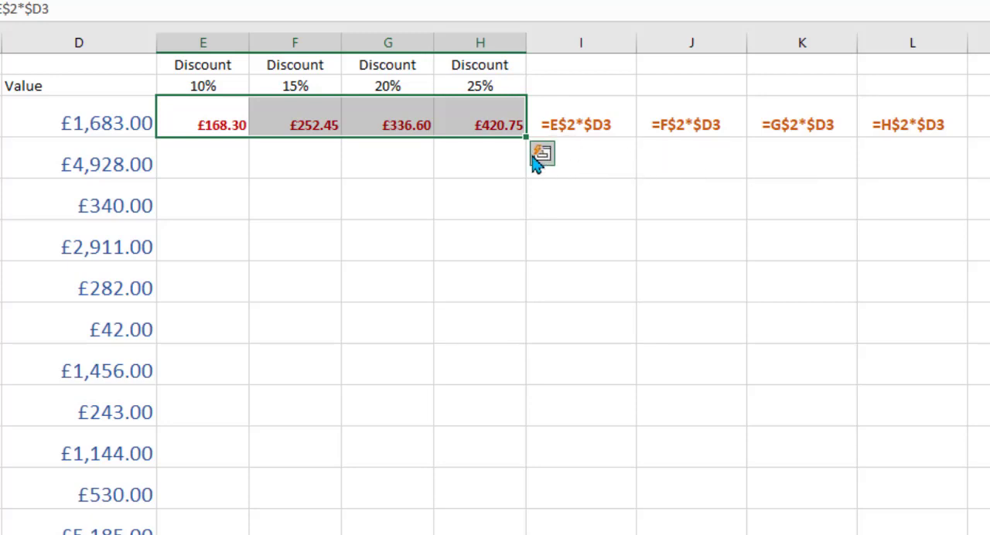
pyautogui.moveTo(525, 140); pyautogui.dragTo(525, 180)
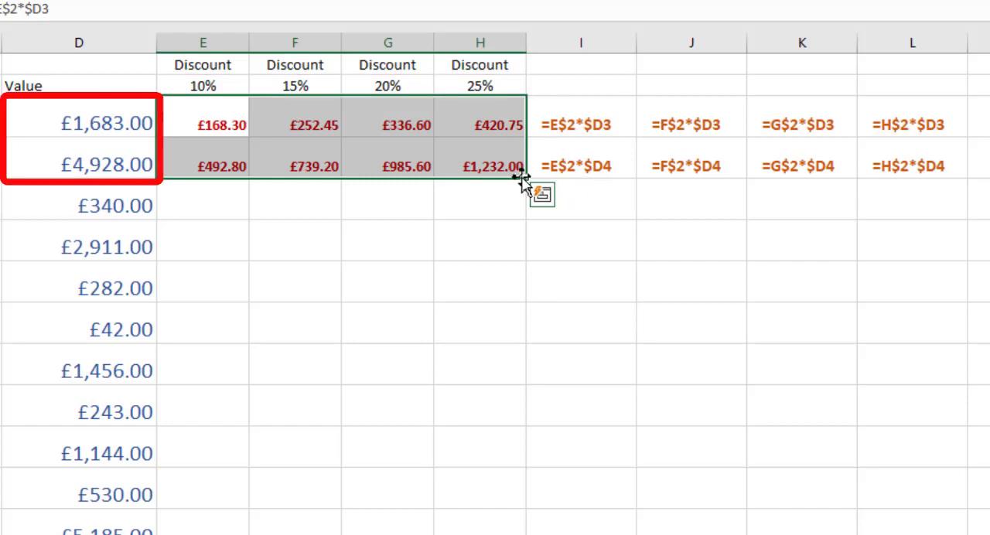
pyautogui.moveTo(526, 179); pyautogui.dragTo(526, 533)
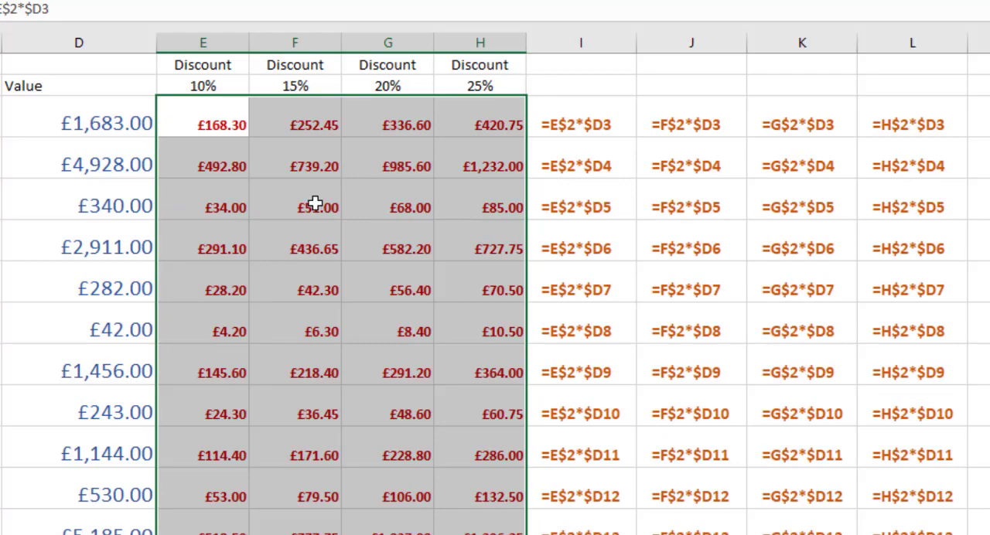
pyautogui.click(203, 116)
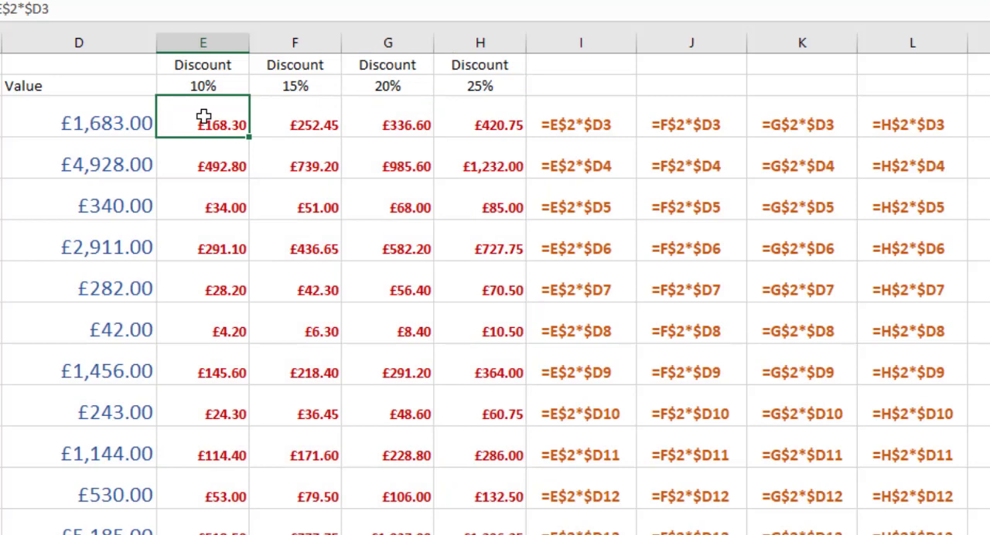